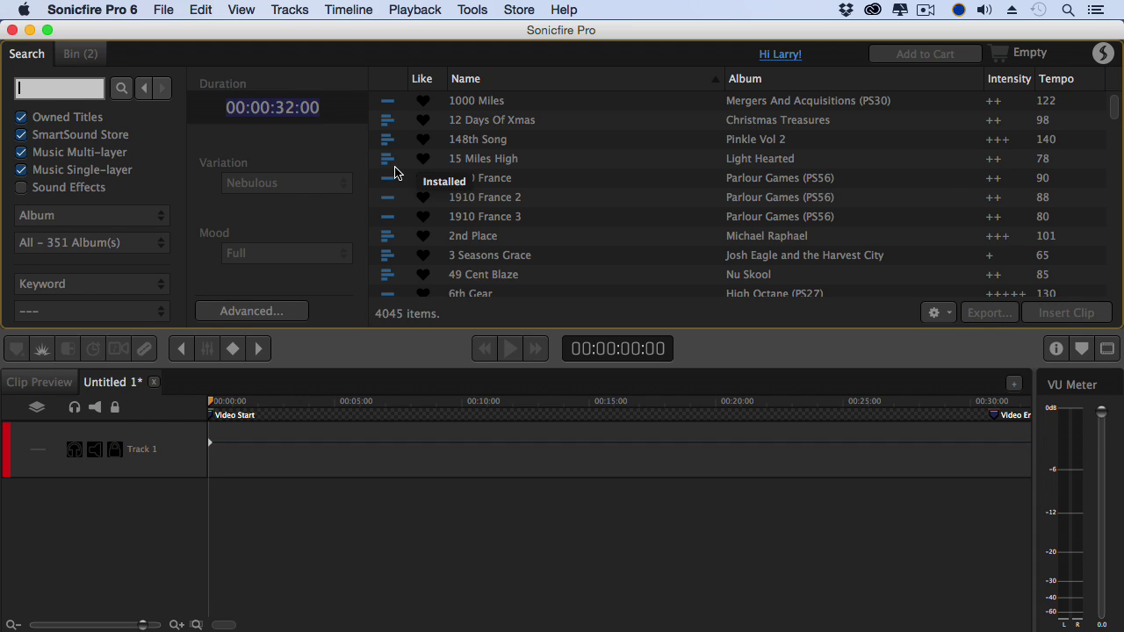
# - Filter the library to owned multi-layer music only by excluding single-layer and SmartSound Store titles (2047 tracks)
pyautogui.click(21, 169)
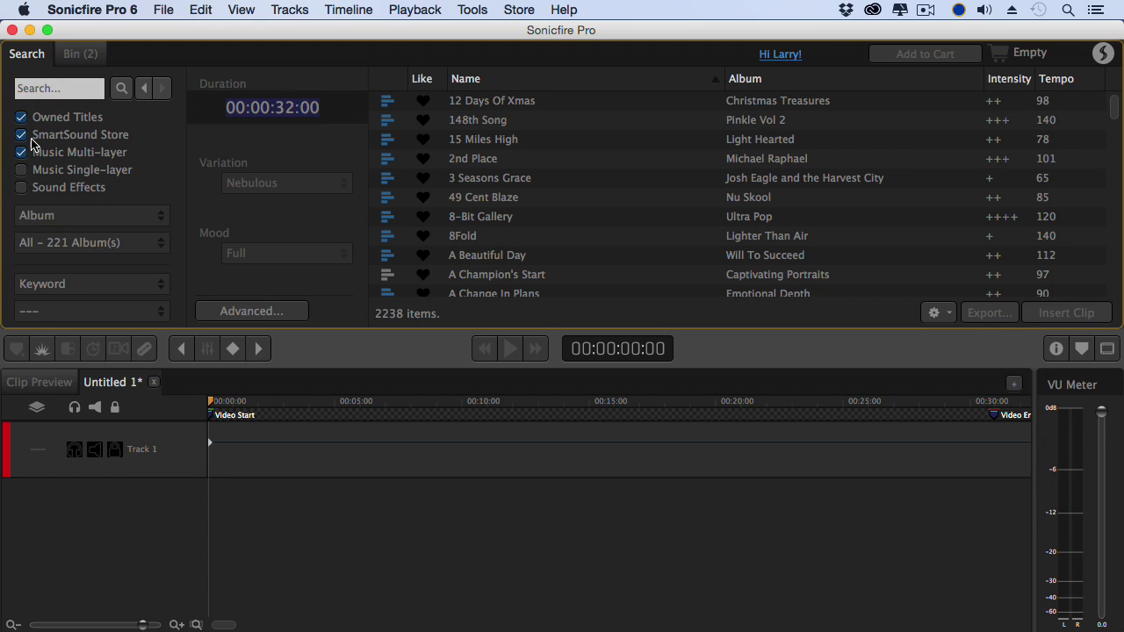
pyautogui.click(22, 136)
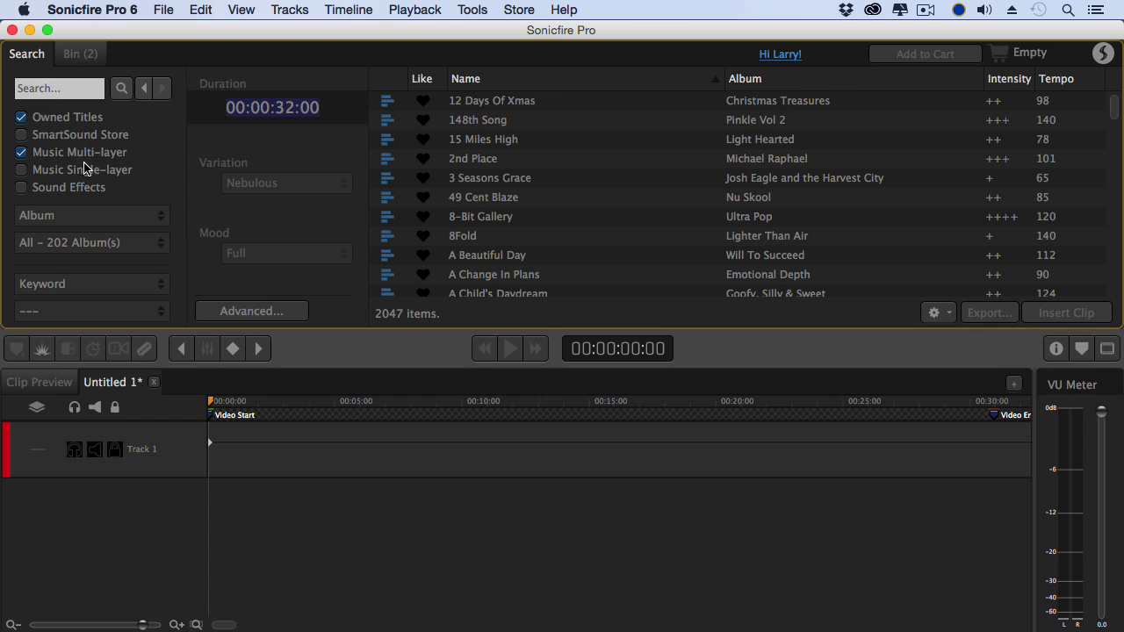
pyautogui.click(65, 92)
# - Search for 'the gift' and preview The Gift from Pop Beds 1
pyautogui.write('he f')
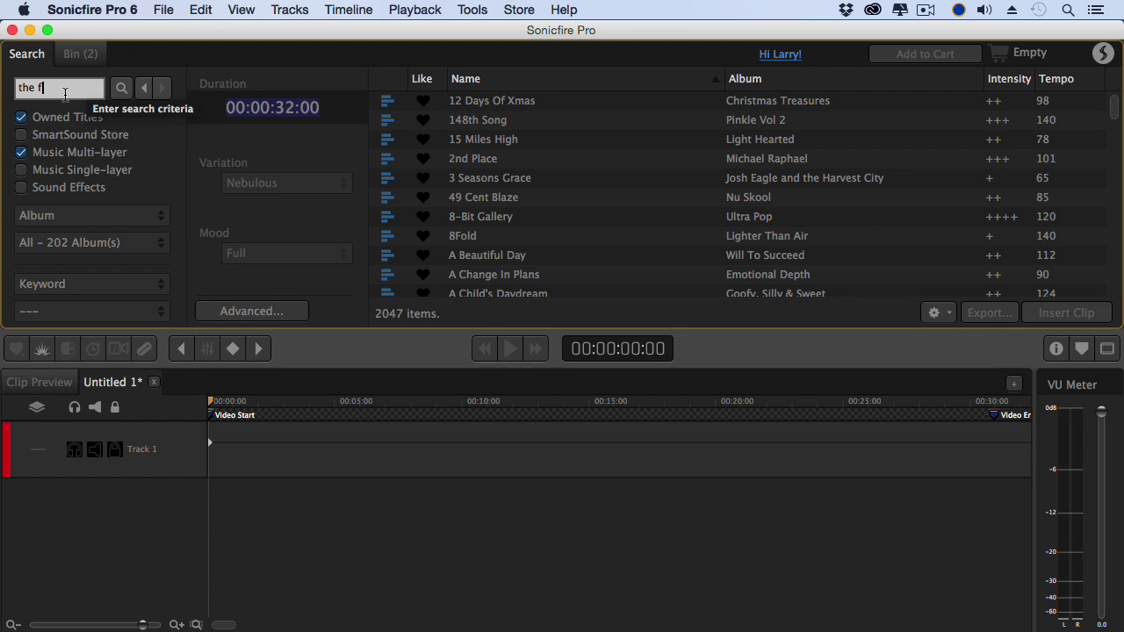
pyautogui.press('Return')
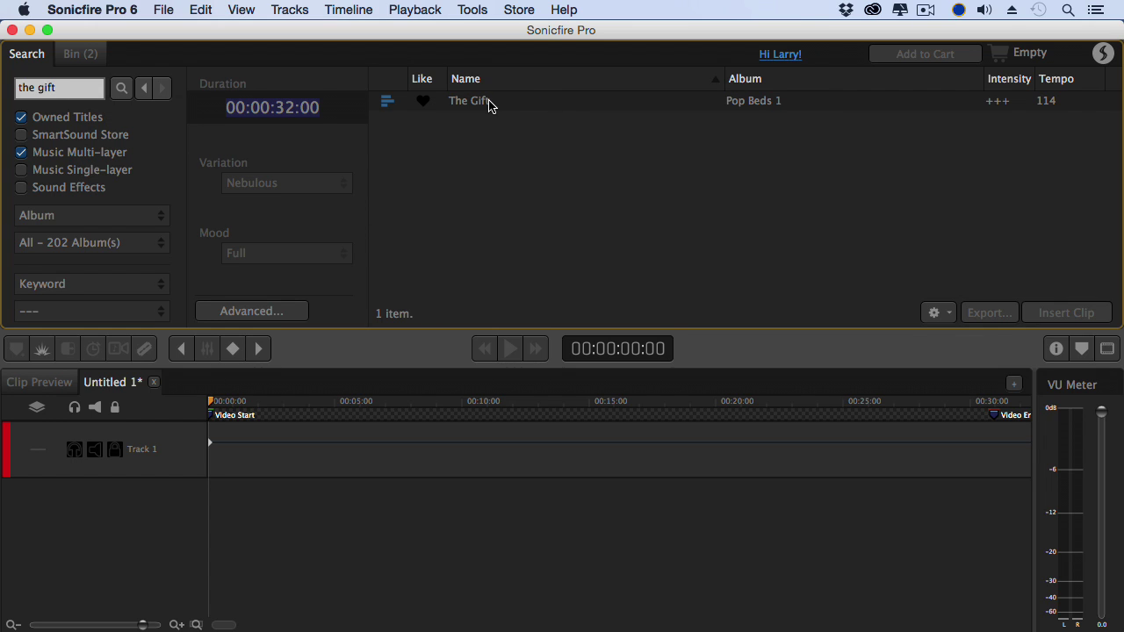
pyautogui.click(489, 105)
pyautogui.click(509, 348)
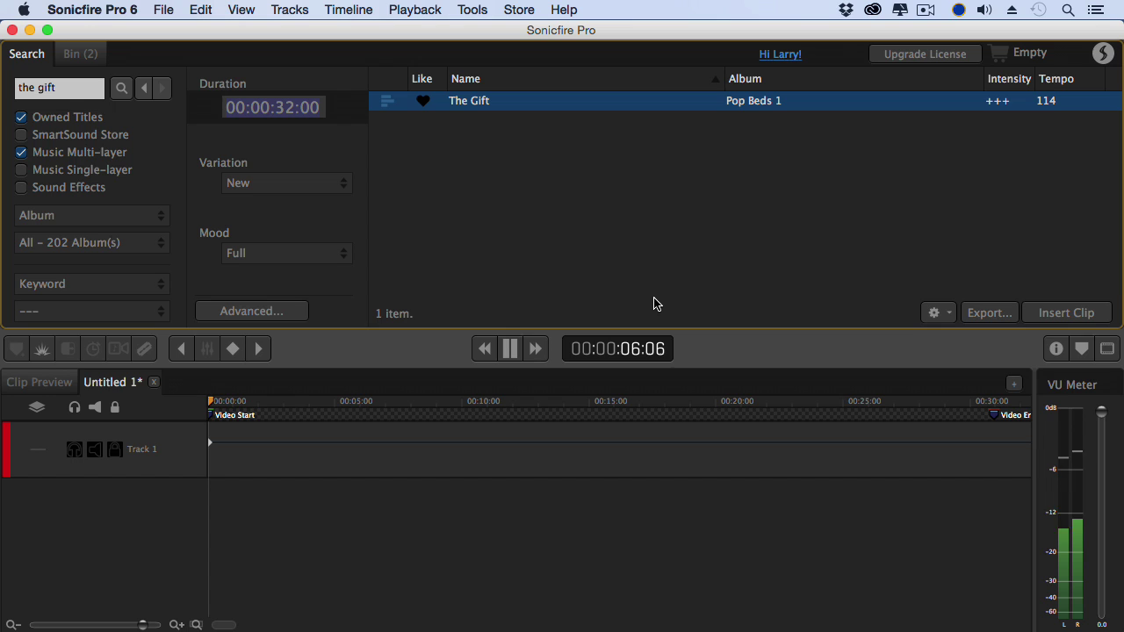
# - Switch The Gift to its Excited variation and preview it briefly
pyautogui.press('space')
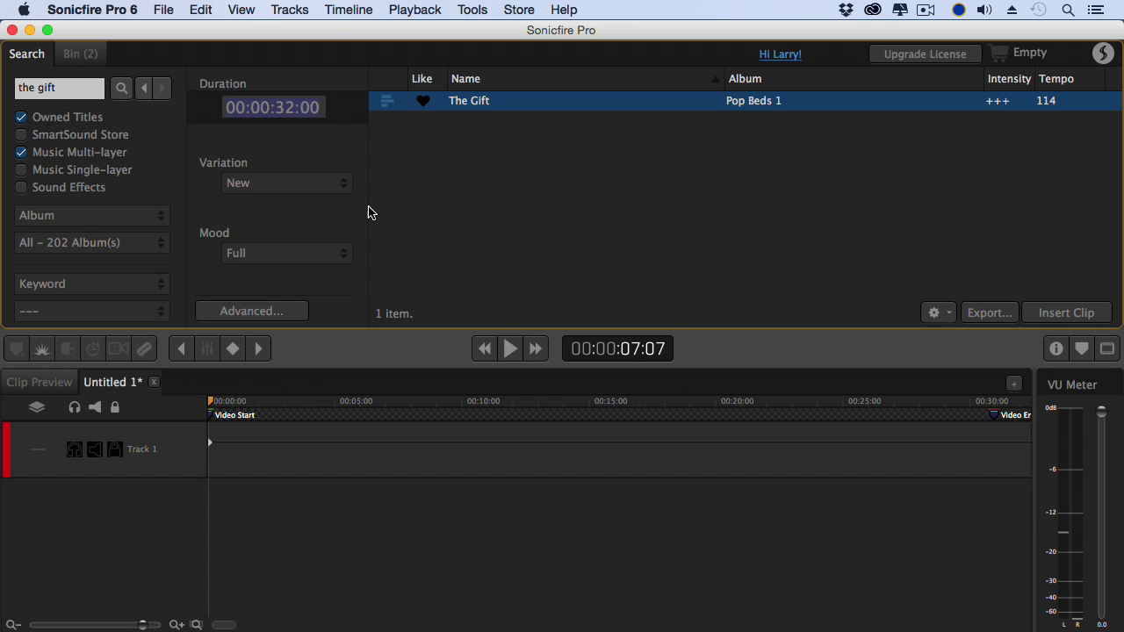
pyautogui.click(295, 192)
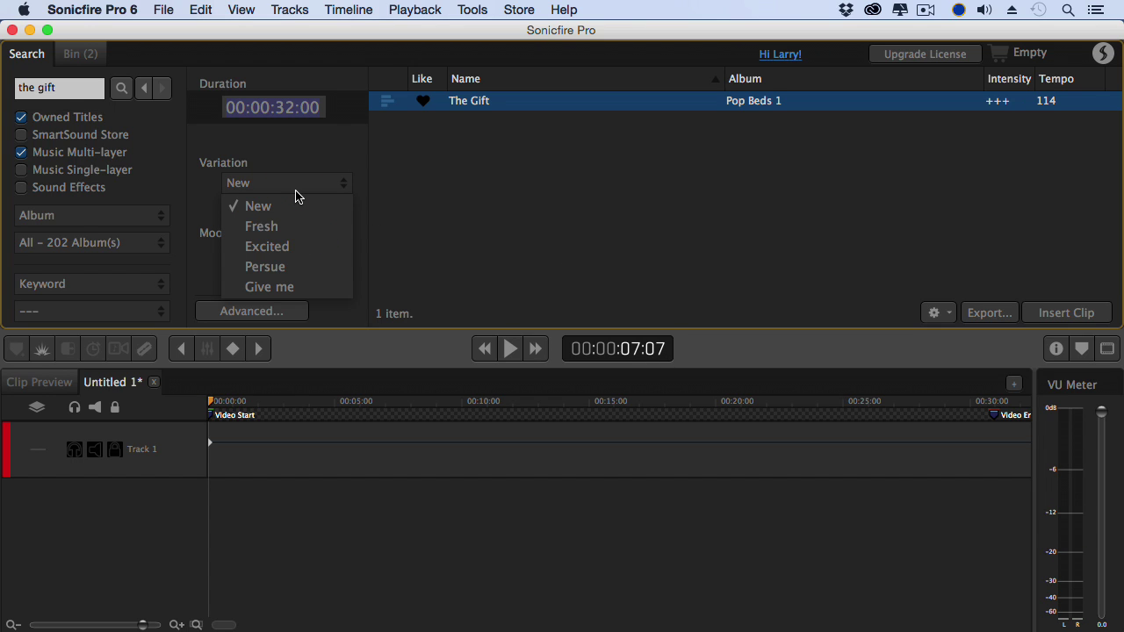
pyautogui.click(296, 246)
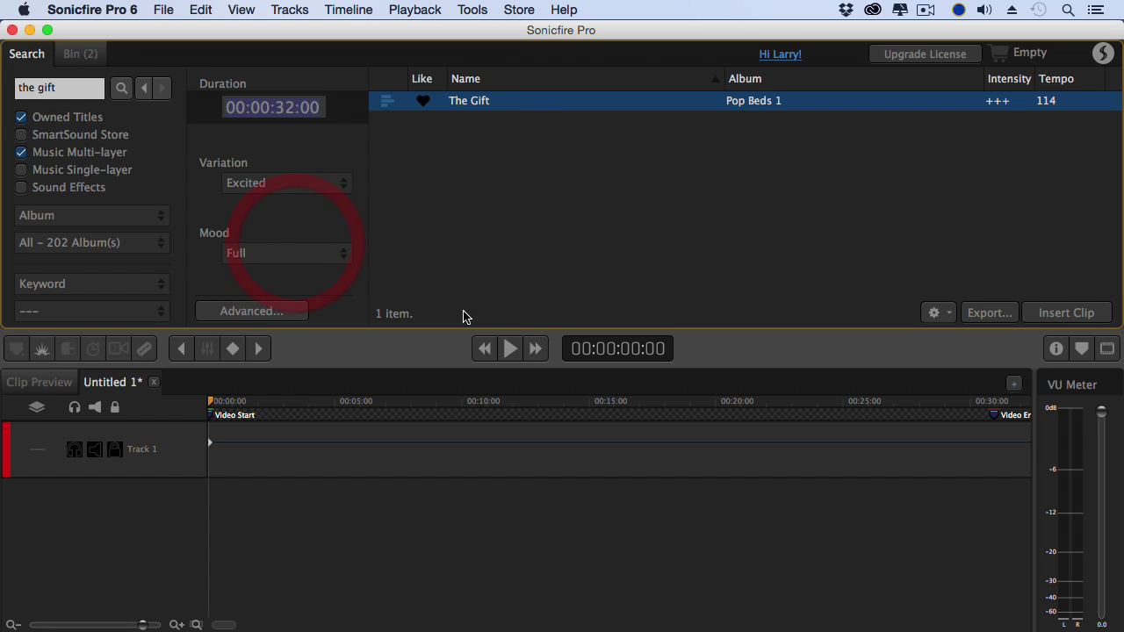
pyautogui.click(509, 349)
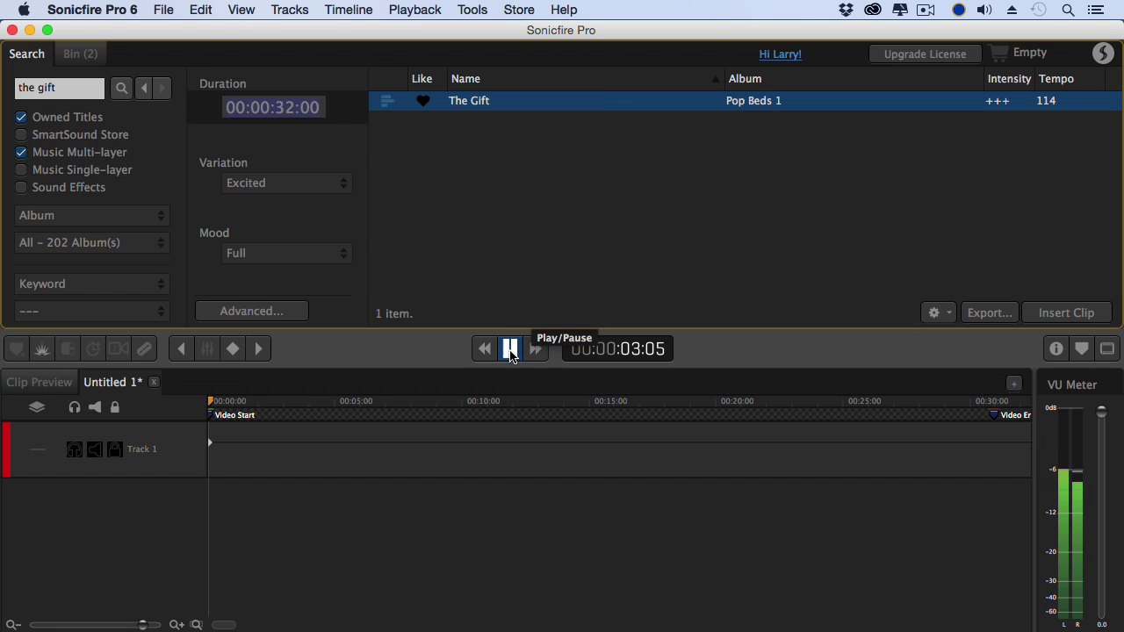
pyautogui.click(509, 349)
# - Change the variation to Give me and preview it briefly
pyautogui.click(312, 188)
pyautogui.click(281, 286)
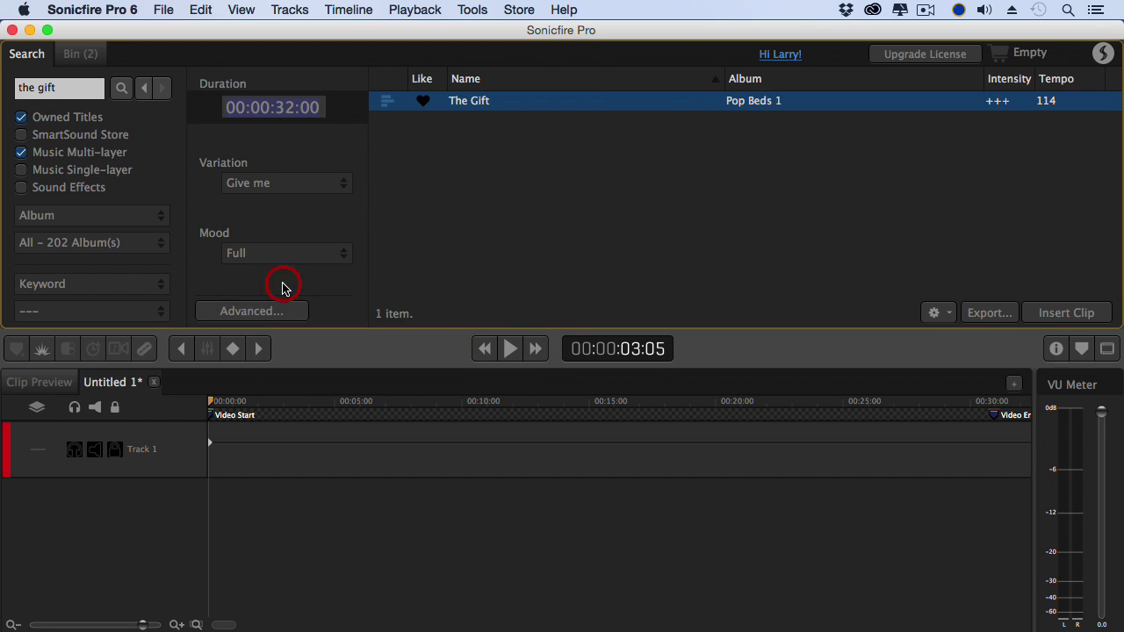
pyautogui.click(509, 348)
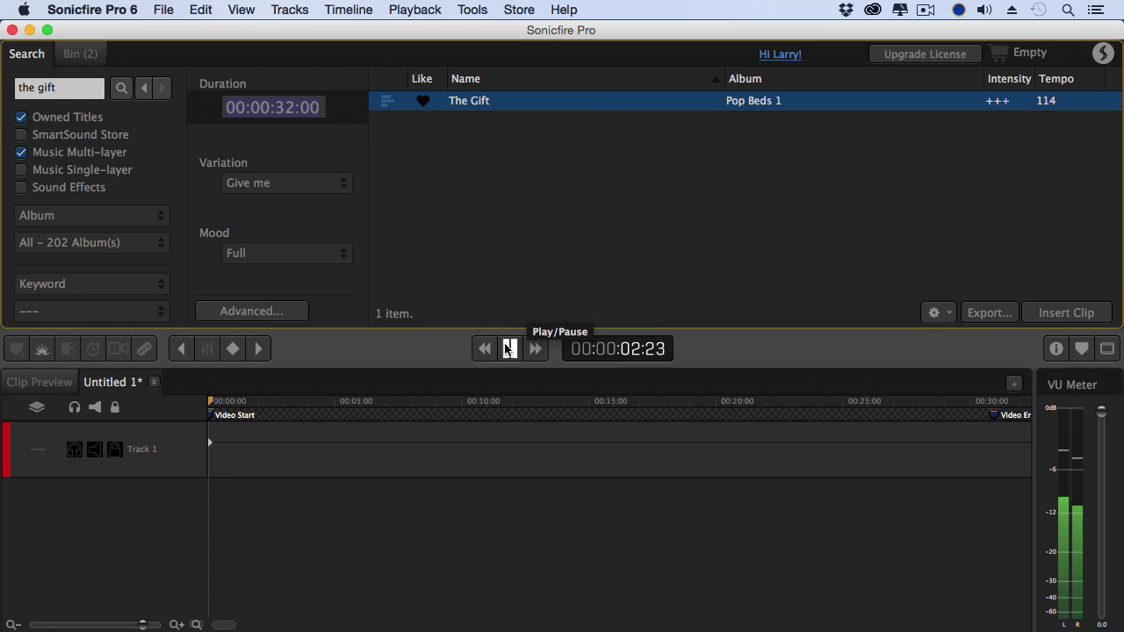
pyautogui.click(509, 348)
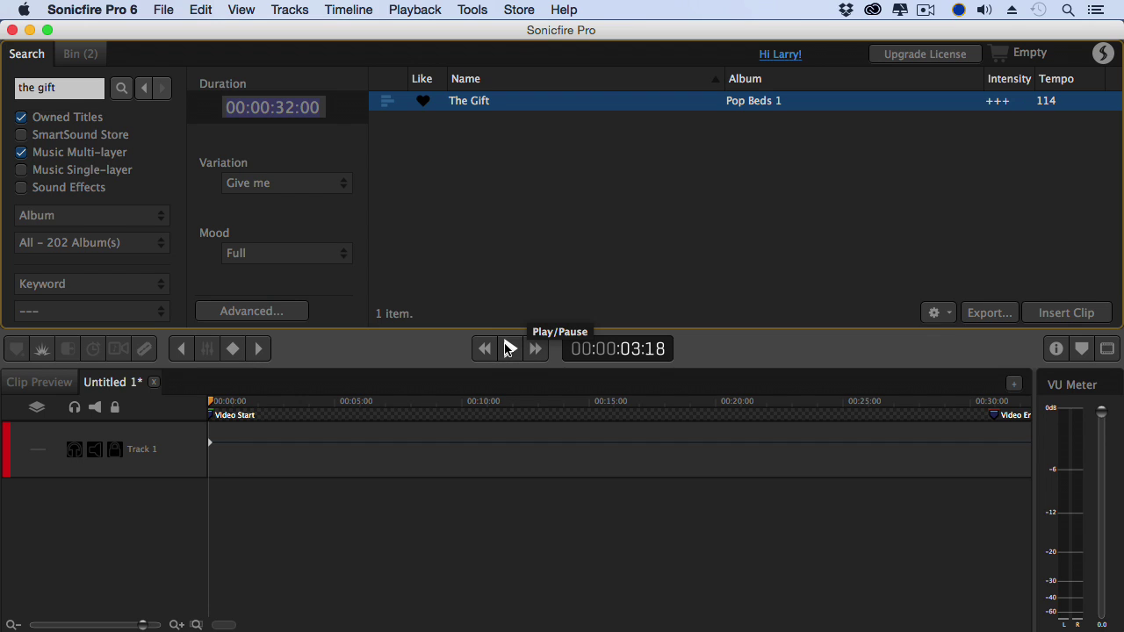
# - Preview The Gift in Leads and Breakdown moods, then return it to Full and stop playback
pyautogui.click(282, 256)
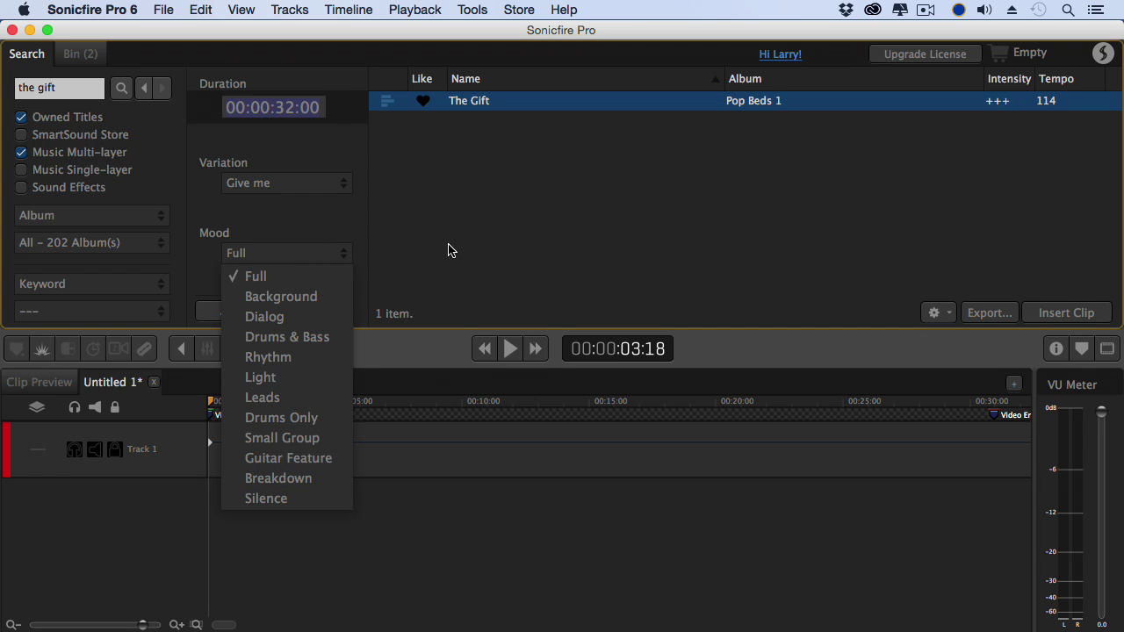
pyautogui.click(262, 397)
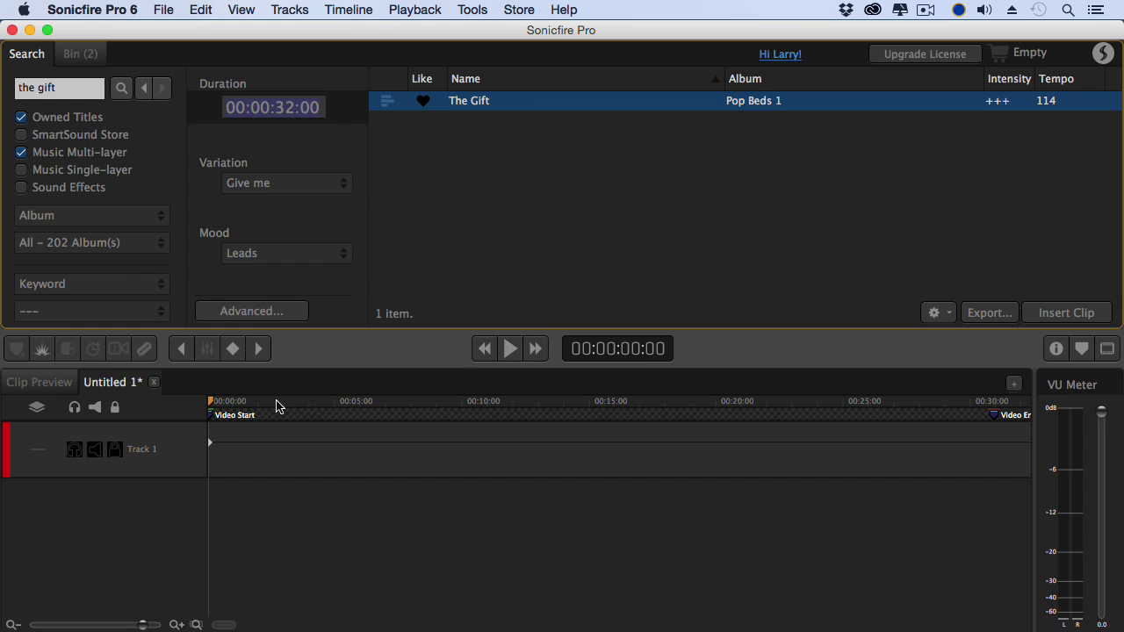
pyautogui.click(512, 348)
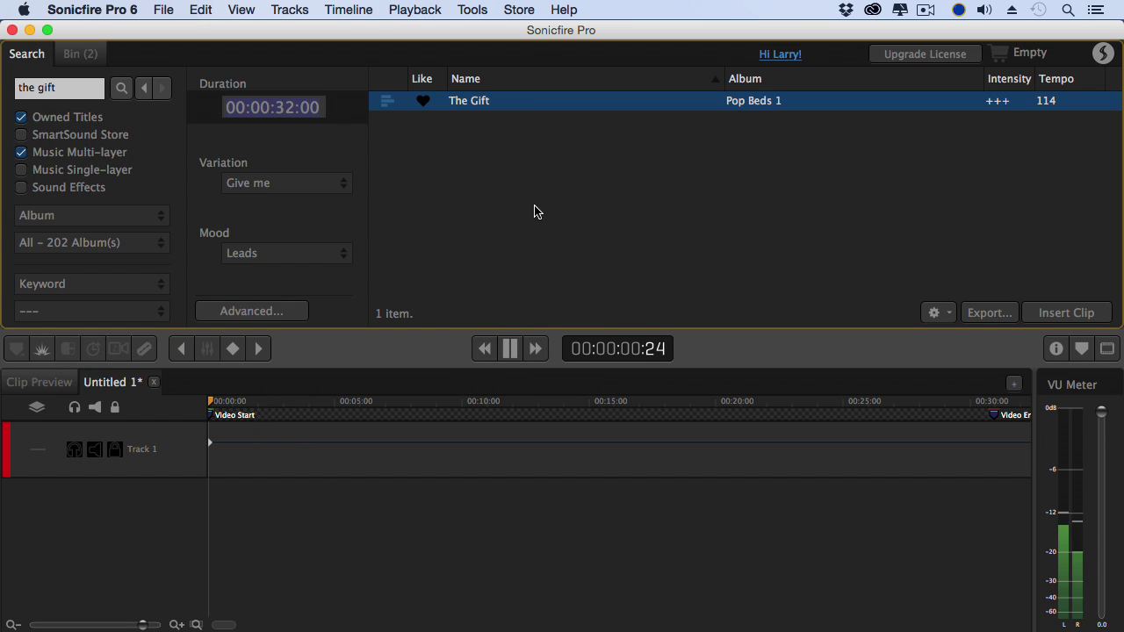
pyautogui.click(289, 256)
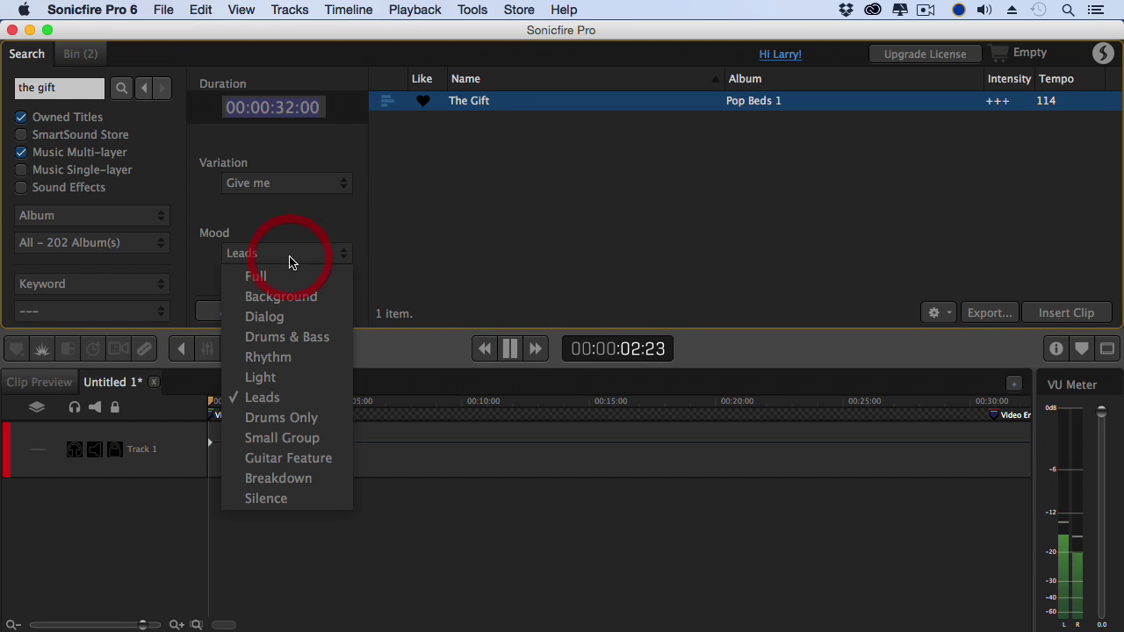
pyautogui.click(323, 481)
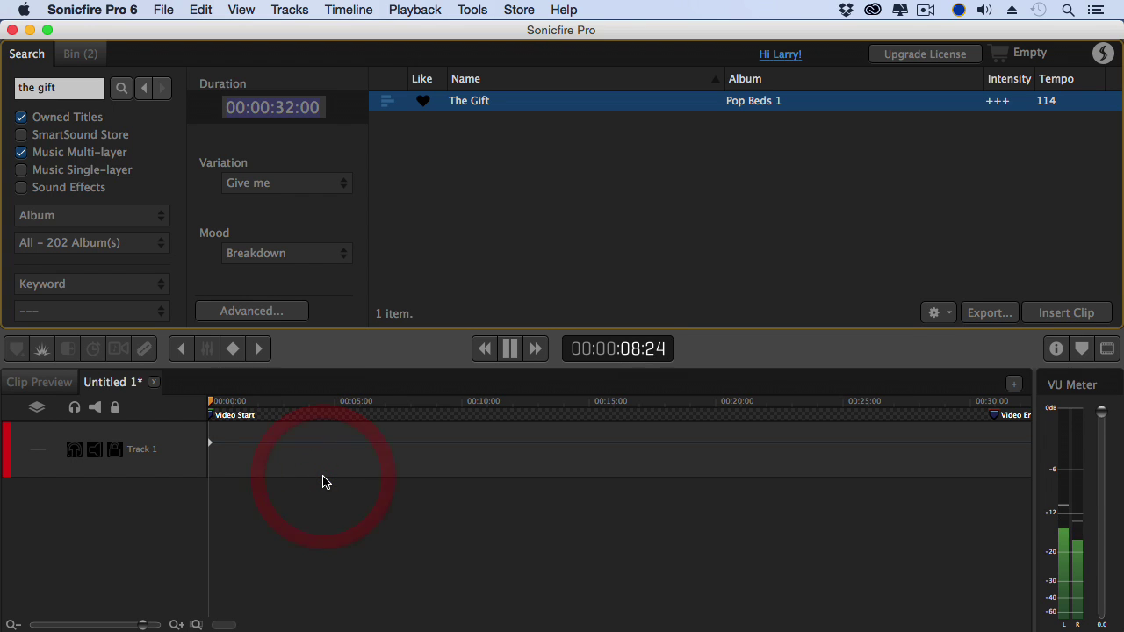
pyautogui.click(318, 259)
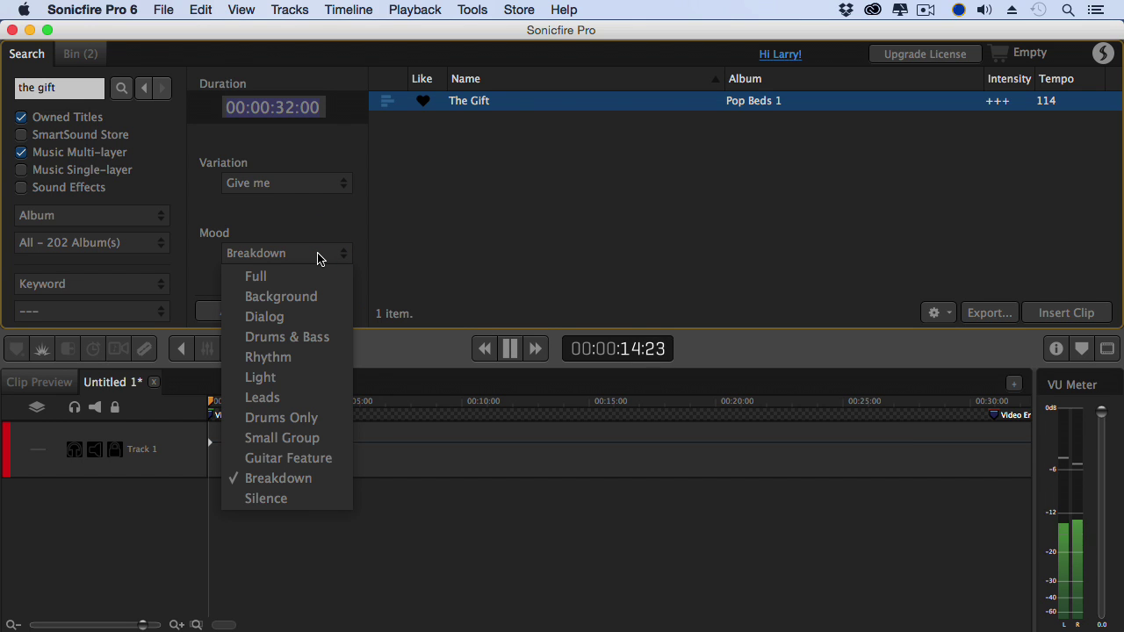
pyautogui.click(319, 274)
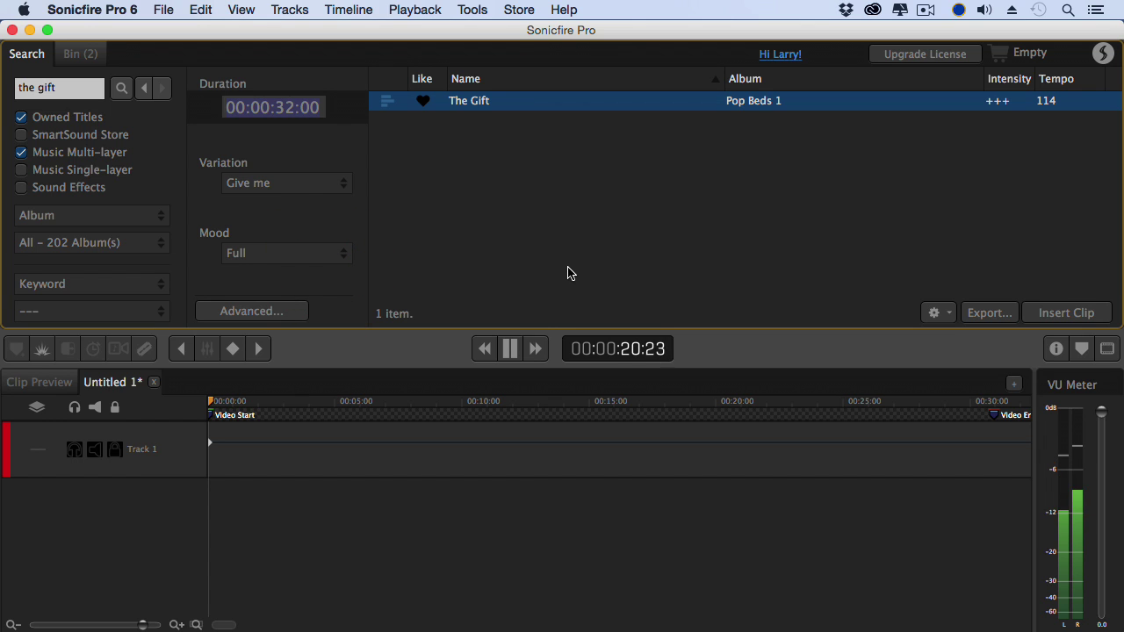
pyautogui.click(510, 348)
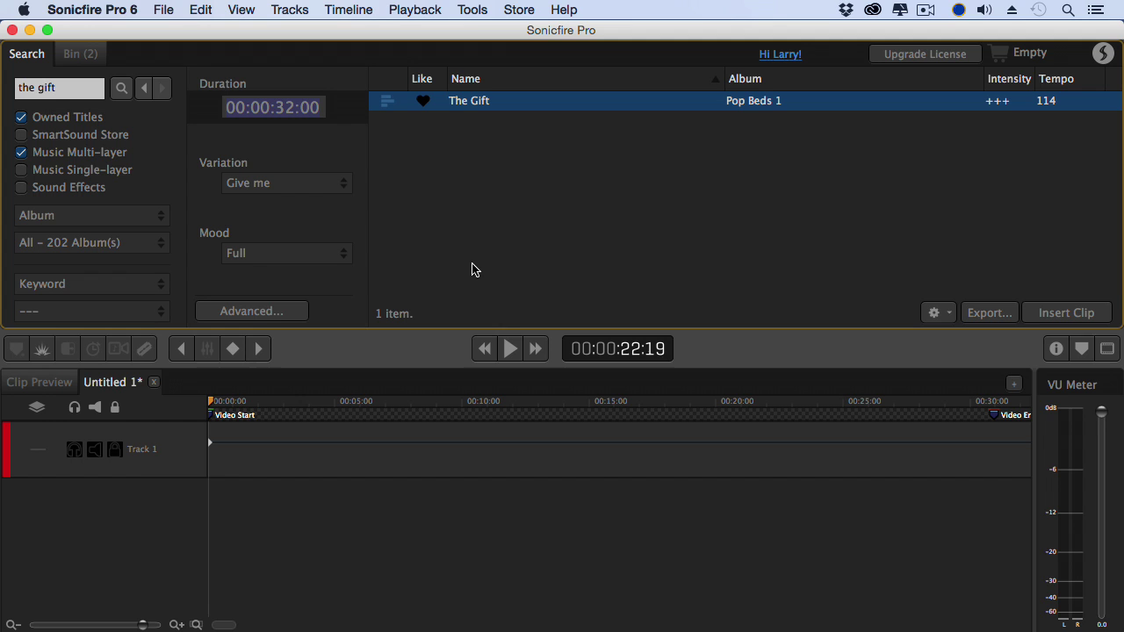
# - Show the Video panel and scrub through the scene video from the start
pyautogui.click(1107, 349)
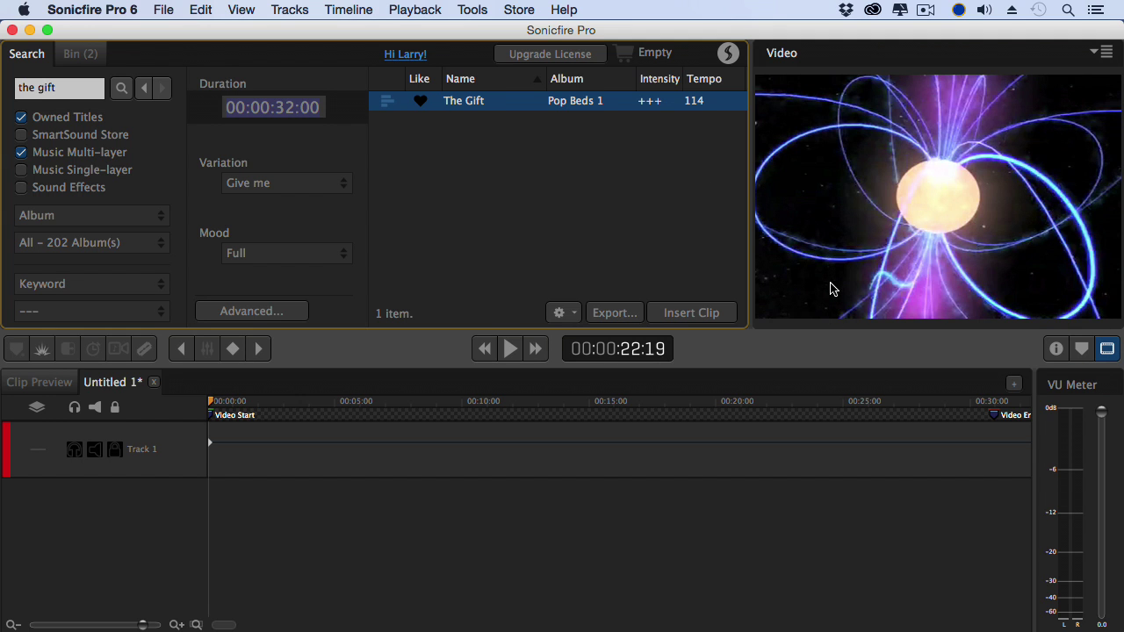
pyautogui.moveTo(211, 401)
pyautogui.mouseDown()
pyautogui.moveTo(567, 437)
pyautogui.moveTo(202, 409)
pyautogui.mouseUp()
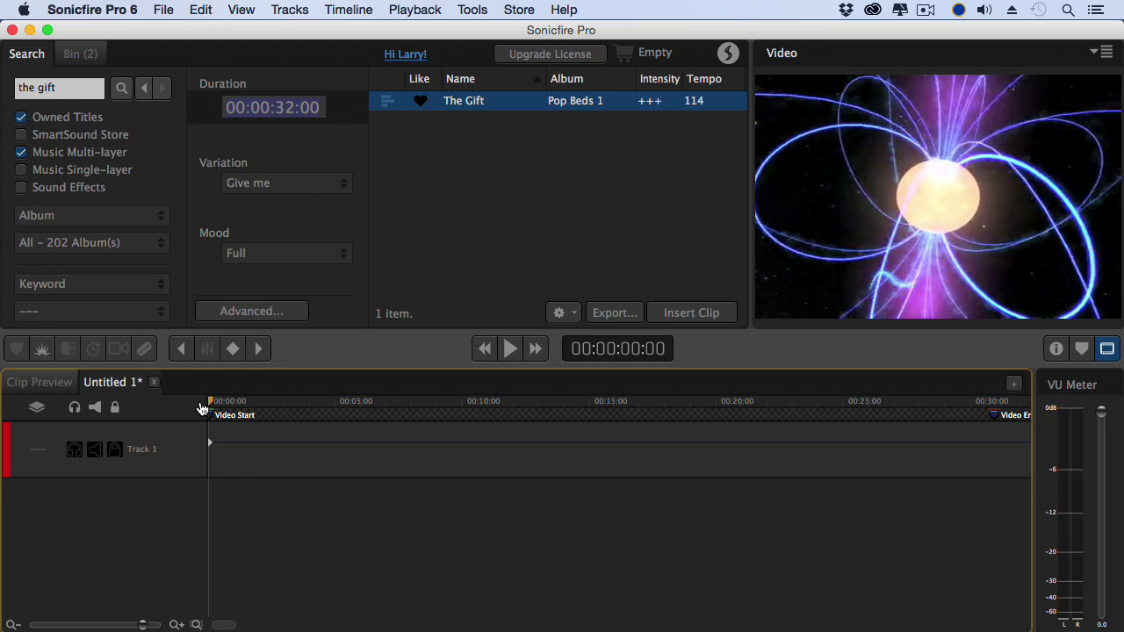
# - Search 'call me pal' and place You Can Call Me Pal across the 32-second scene in Full mood
pyautogui.click(56, 89)
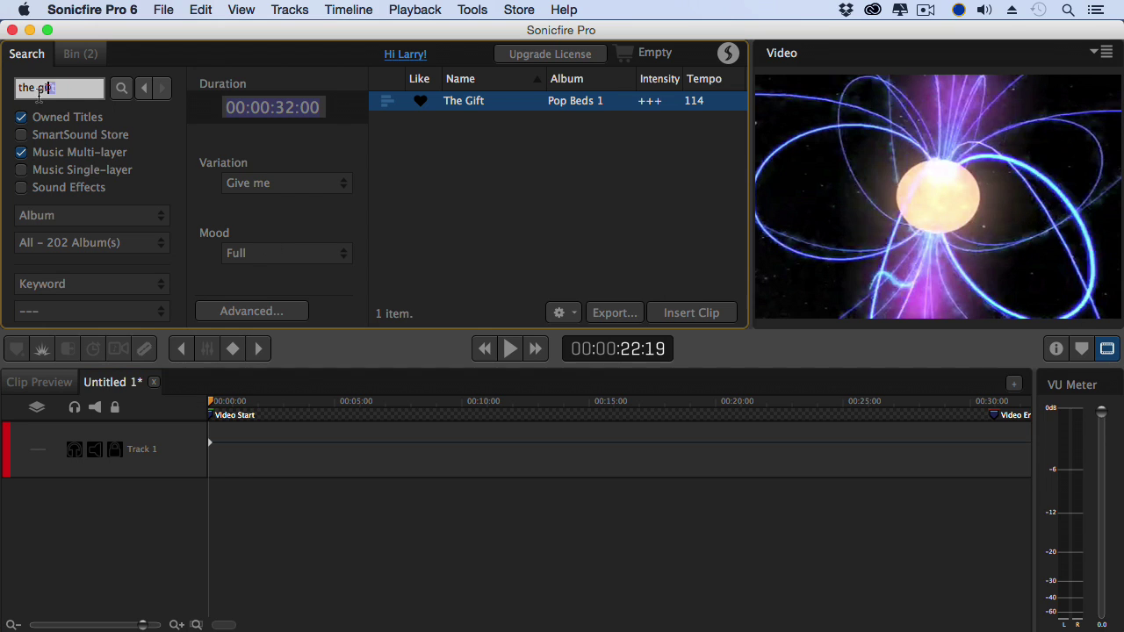
pyautogui.moveTo(56, 89); pyautogui.dragTo(3, 82)
pyautogui.write('call me pal')
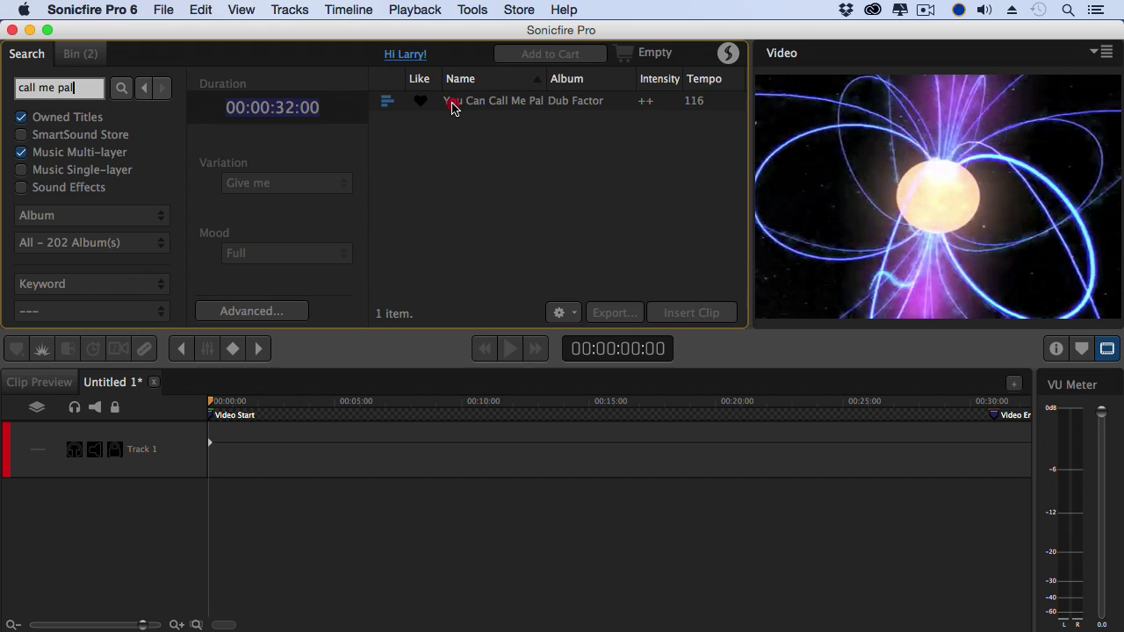
pyautogui.click(453, 105)
pyautogui.moveTo(453, 106)
pyautogui.mouseDown()
pyautogui.moveTo(321, 231)
pyautogui.moveTo(238, 495)
pyautogui.moveTo(165, 500)
pyautogui.mouseUp()
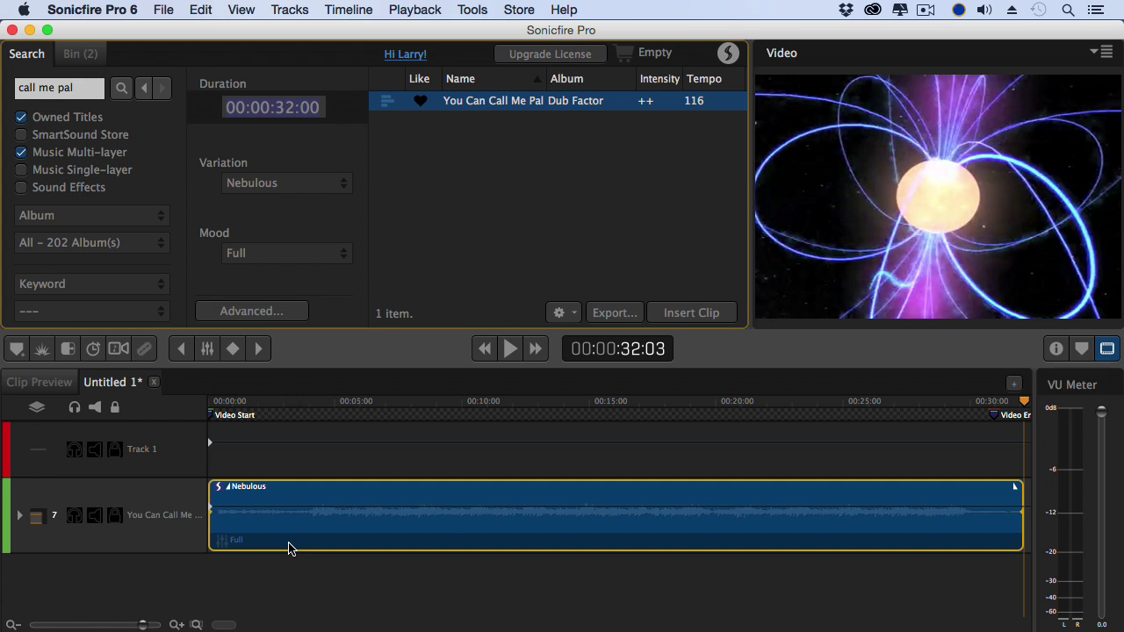
# - Add a new mood section at about five seconds into the clip
pyautogui.click(220, 407)
pyautogui.moveTo(222, 408); pyautogui.dragTo(338, 414)
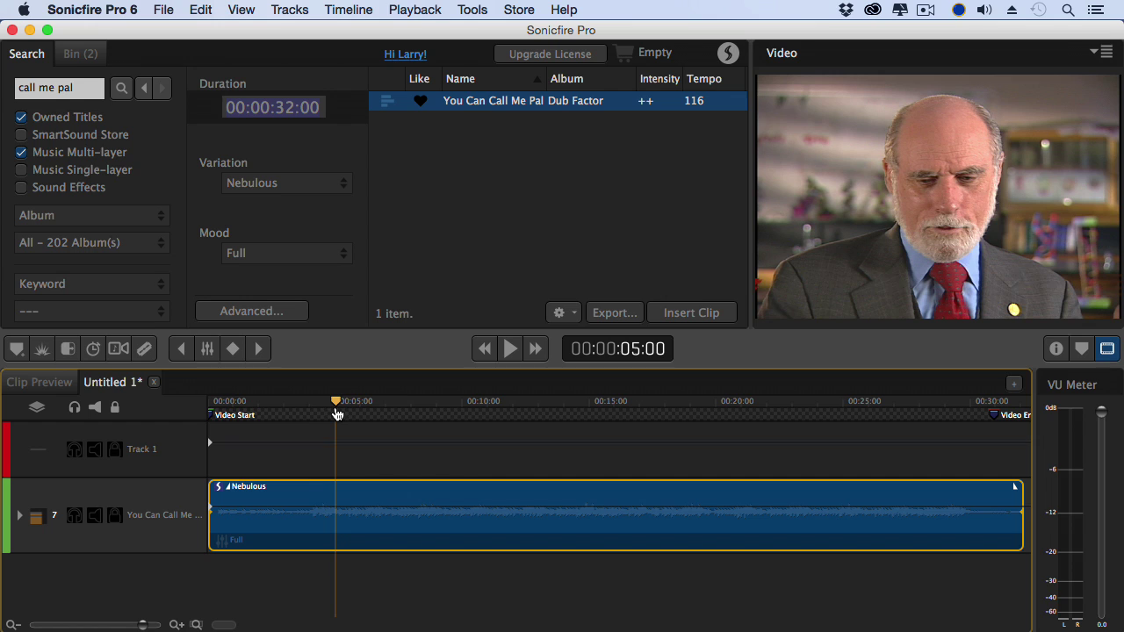
pyautogui.rightClick(345, 547)
pyautogui.click(411, 512)
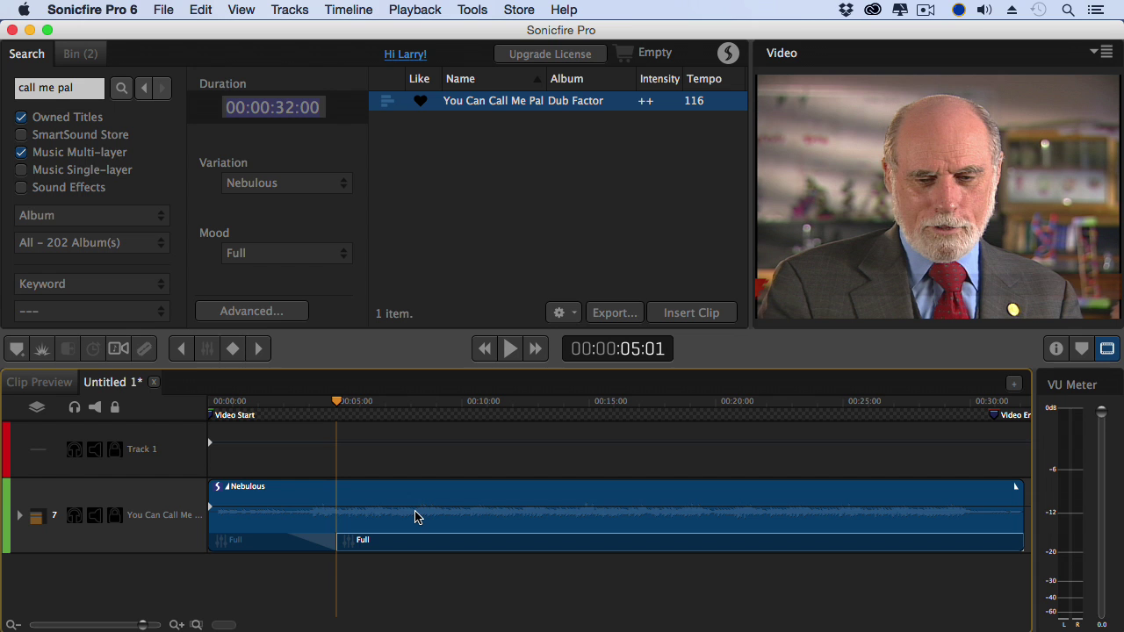
# - Add another mood section at about 22 seconds, then select the first Full section
pyautogui.moveTo(338, 405)
pyautogui.mouseDown()
pyautogui.moveTo(795, 416)
pyautogui.moveTo(773, 414)
pyautogui.mouseUp()
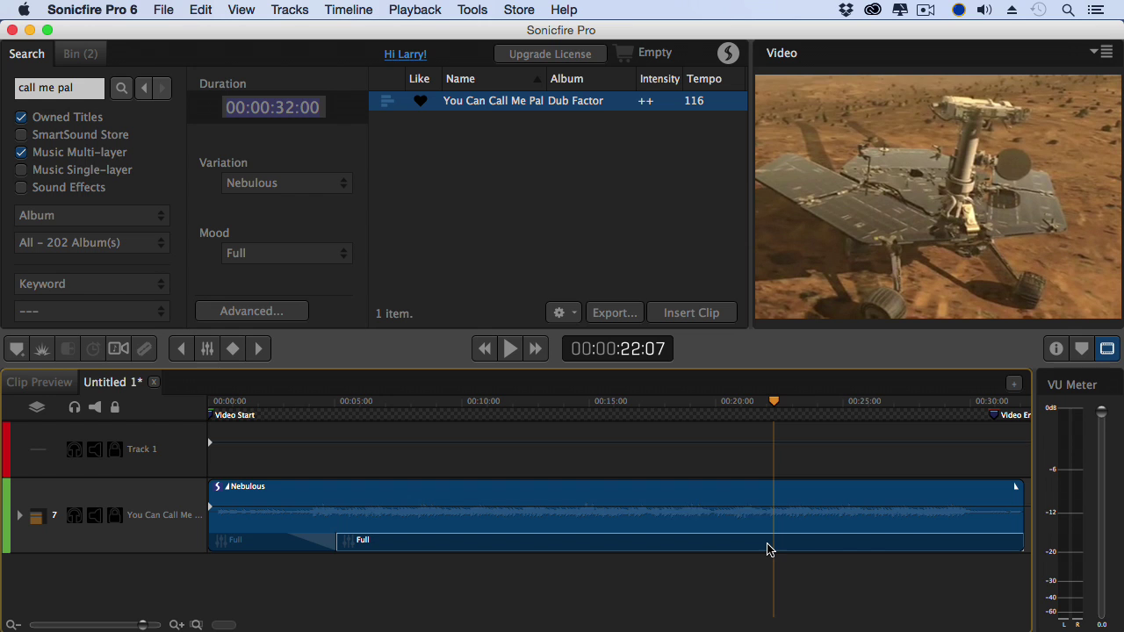
pyautogui.rightClick(766, 549)
pyautogui.click(742, 513)
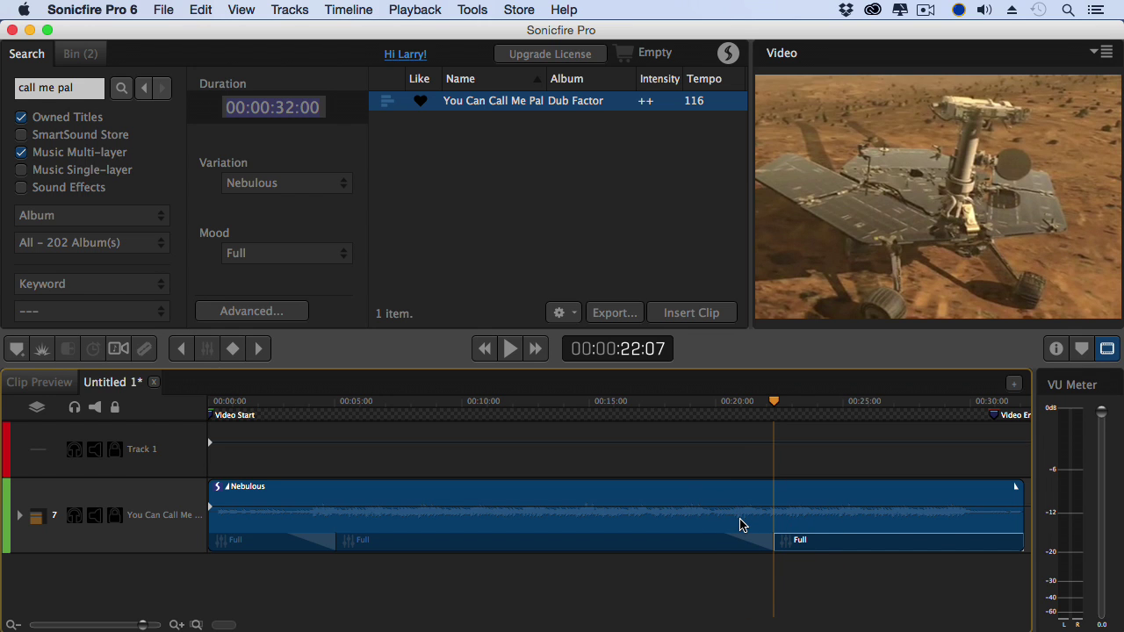
pyautogui.click(344, 547)
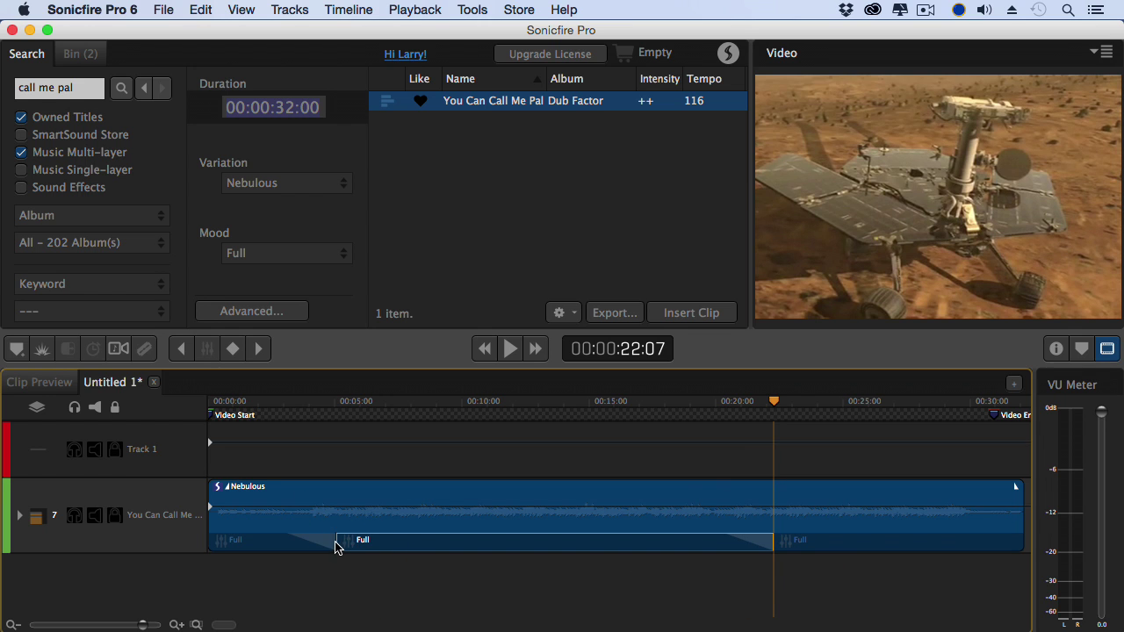
pyautogui.moveTo(334, 546); pyautogui.dragTo(337, 554)
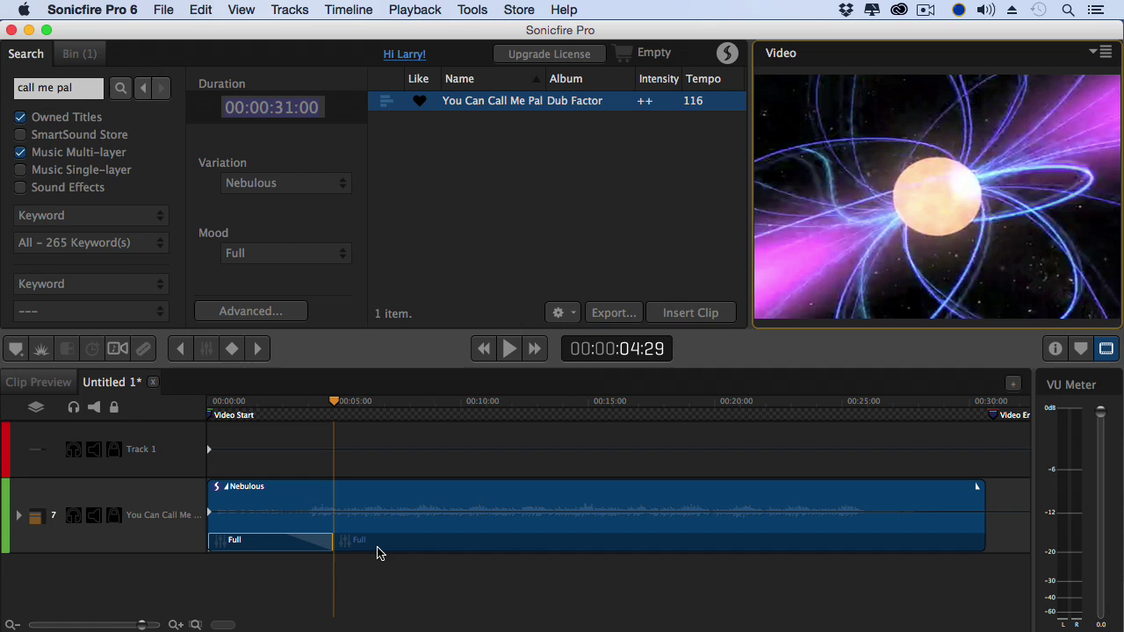
# - Set the first Full mood section's transition time to 1:00 in the Inspector
pyautogui.click(318, 549)
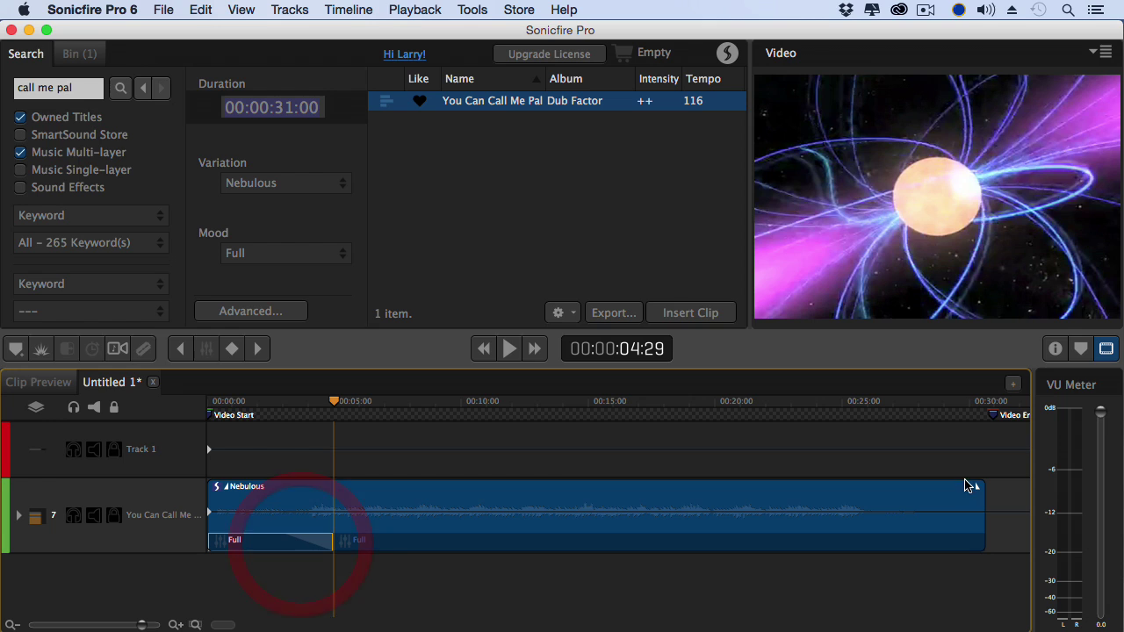
pyautogui.click(1051, 347)
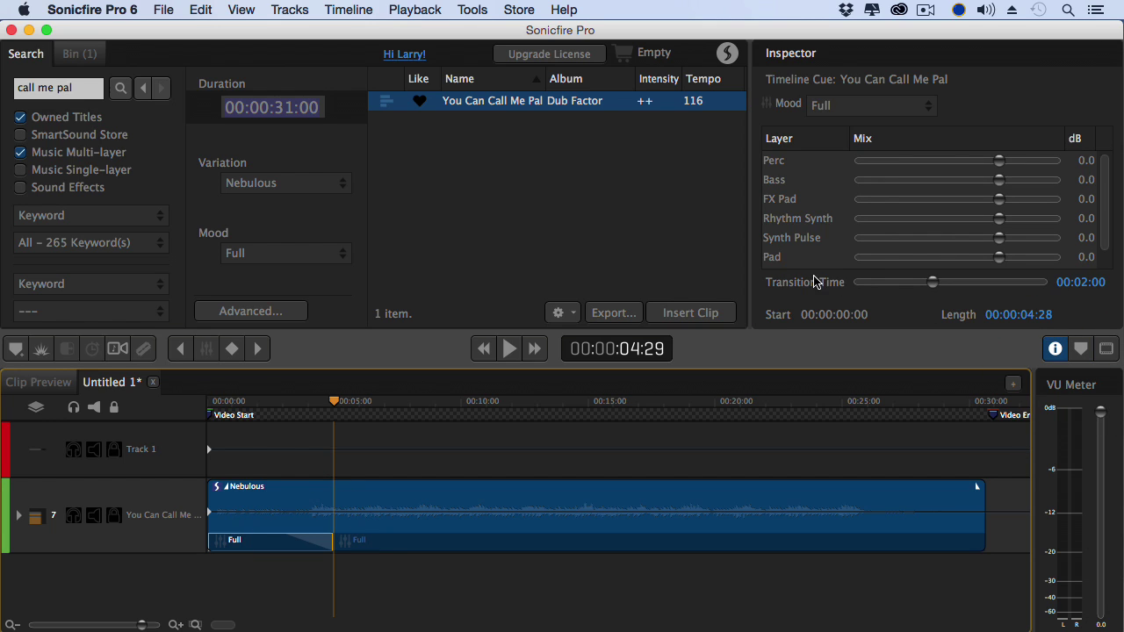
pyautogui.moveTo(932, 284)
pyautogui.mouseDown()
pyautogui.moveTo(893, 284)
pyautogui.moveTo(1007, 284)
pyautogui.mouseUp()
pyautogui.click(1095, 286)
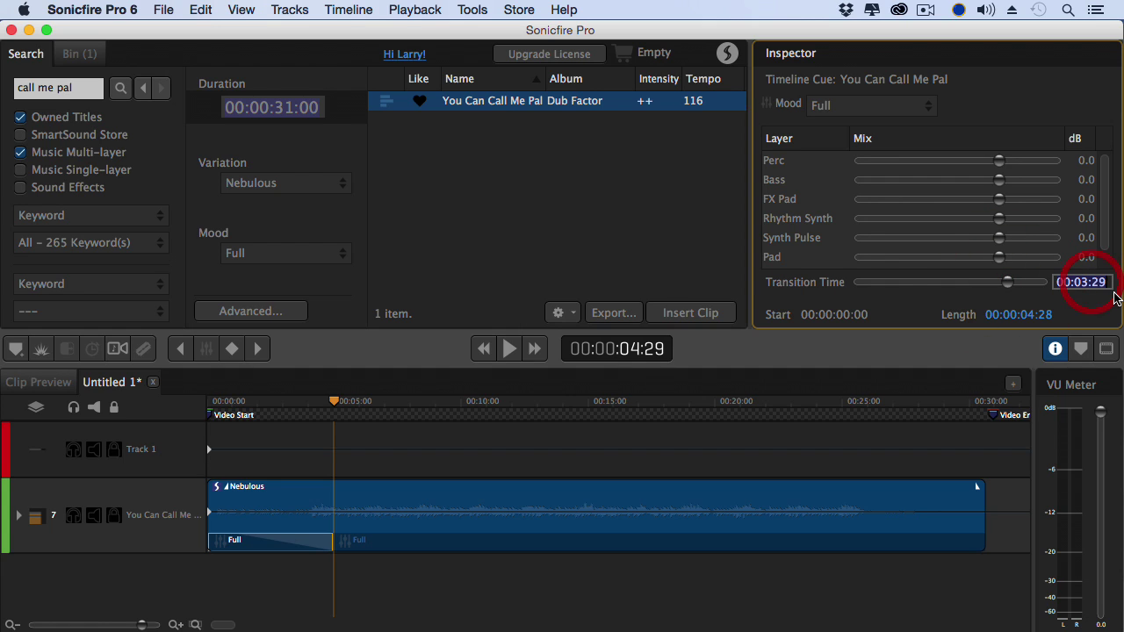
pyautogui.write('1:00')
pyautogui.press('Return')
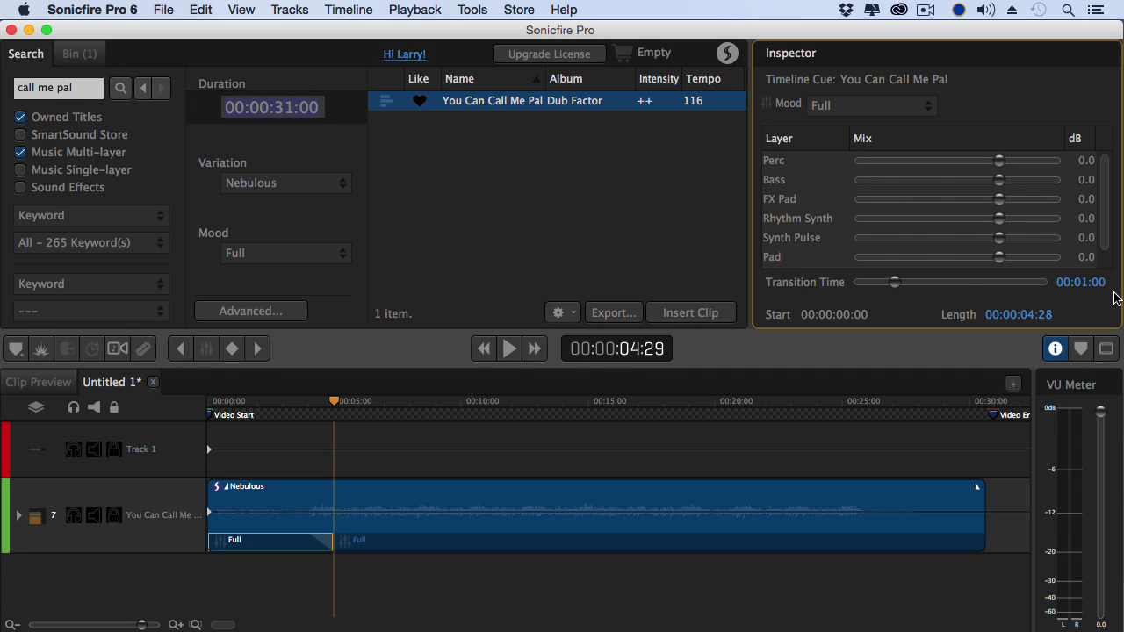
# - Add Full mood sections starting at 13:08 and 24:02
pyautogui.click(535, 405)
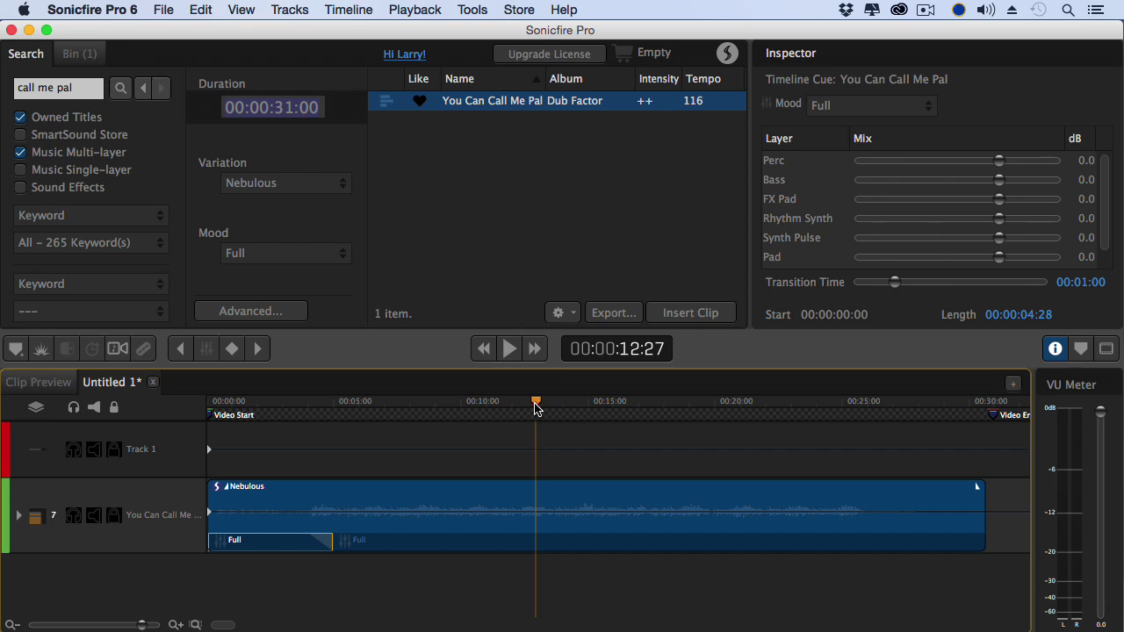
pyautogui.moveTo(535, 405); pyautogui.dragTo(545, 402)
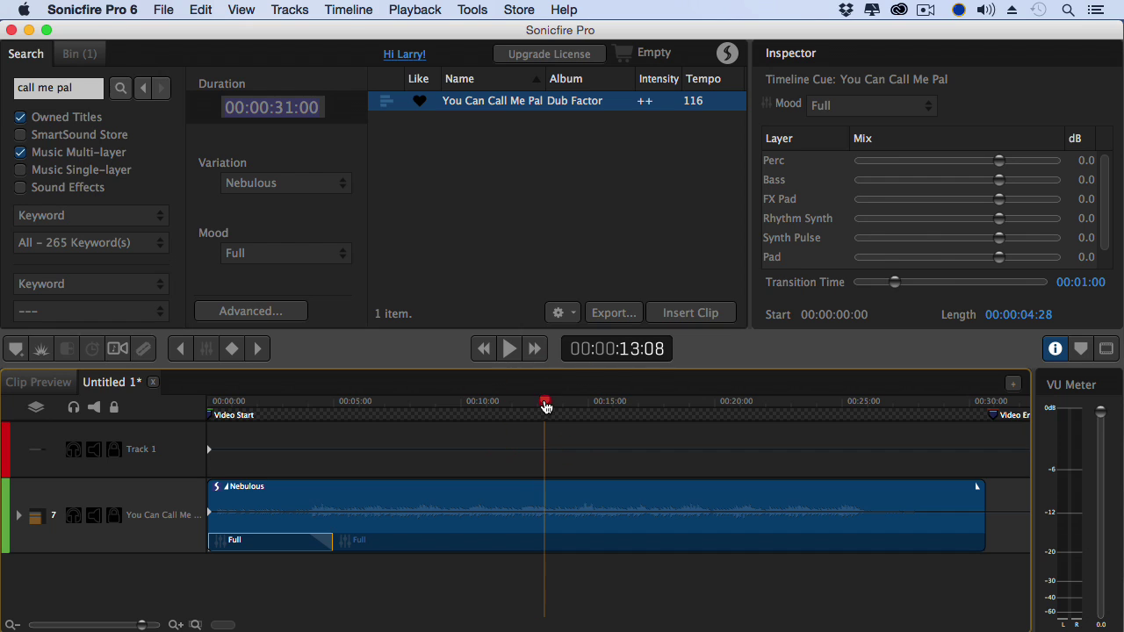
pyautogui.click(553, 548)
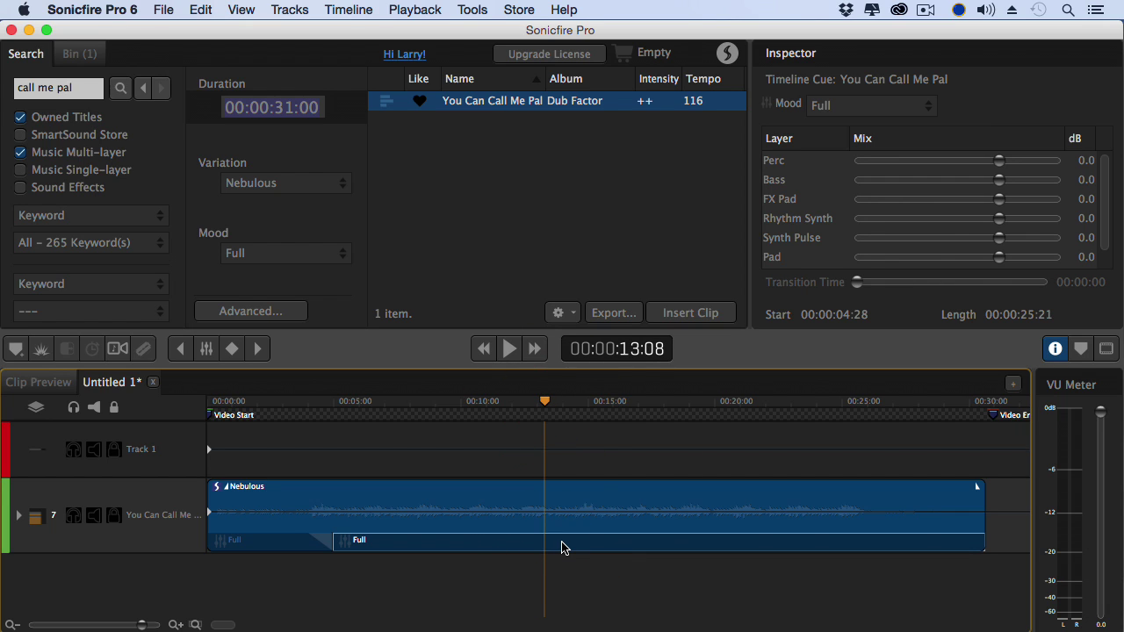
pyautogui.click(206, 350)
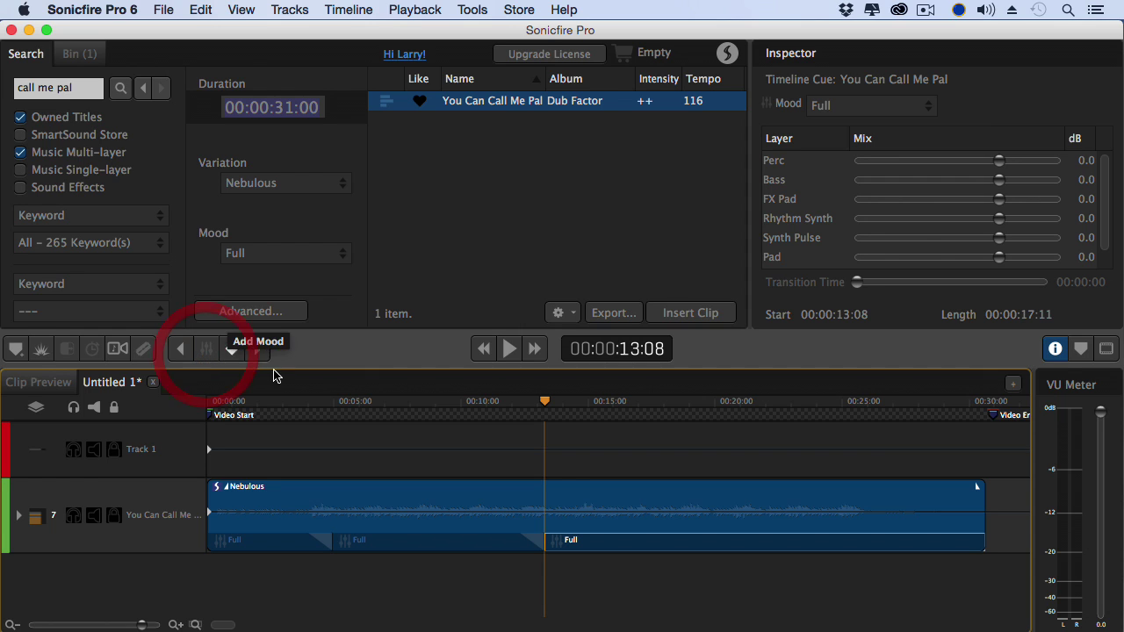
pyautogui.click(819, 405)
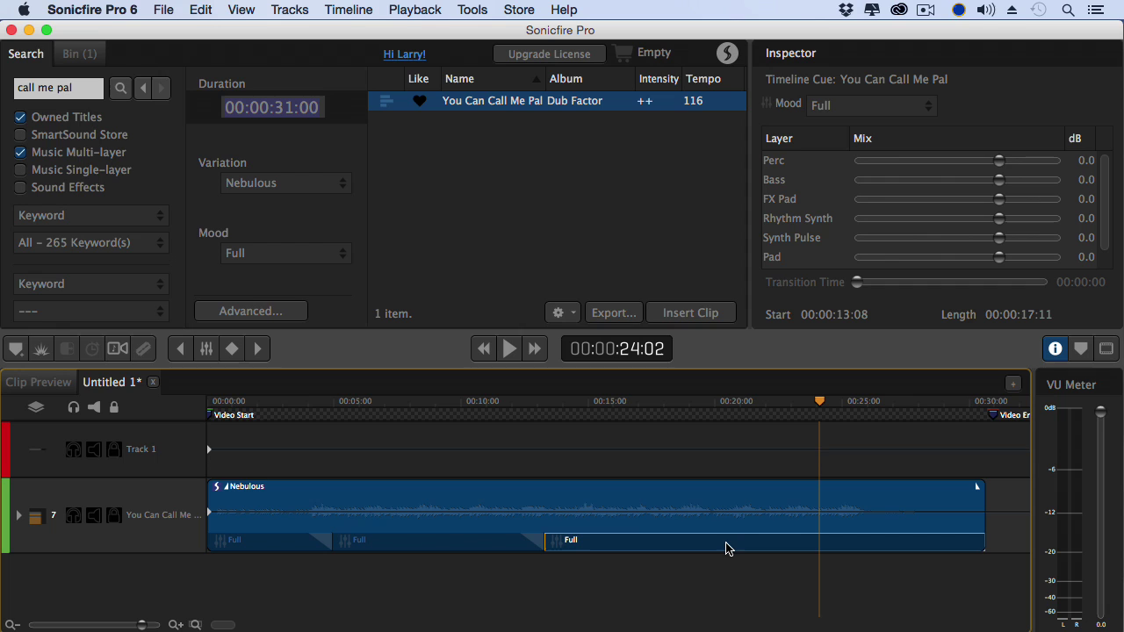
pyautogui.click(206, 348)
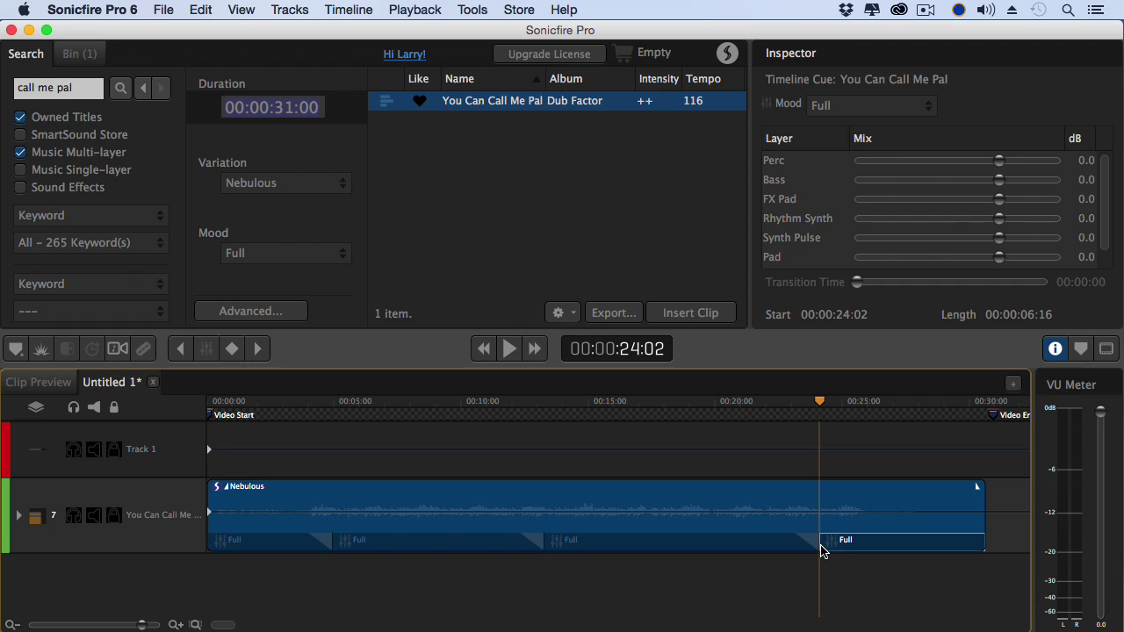
# - Delete the mood section at 24 seconds
pyautogui.rightClick(820, 546)
pyautogui.click(777, 532)
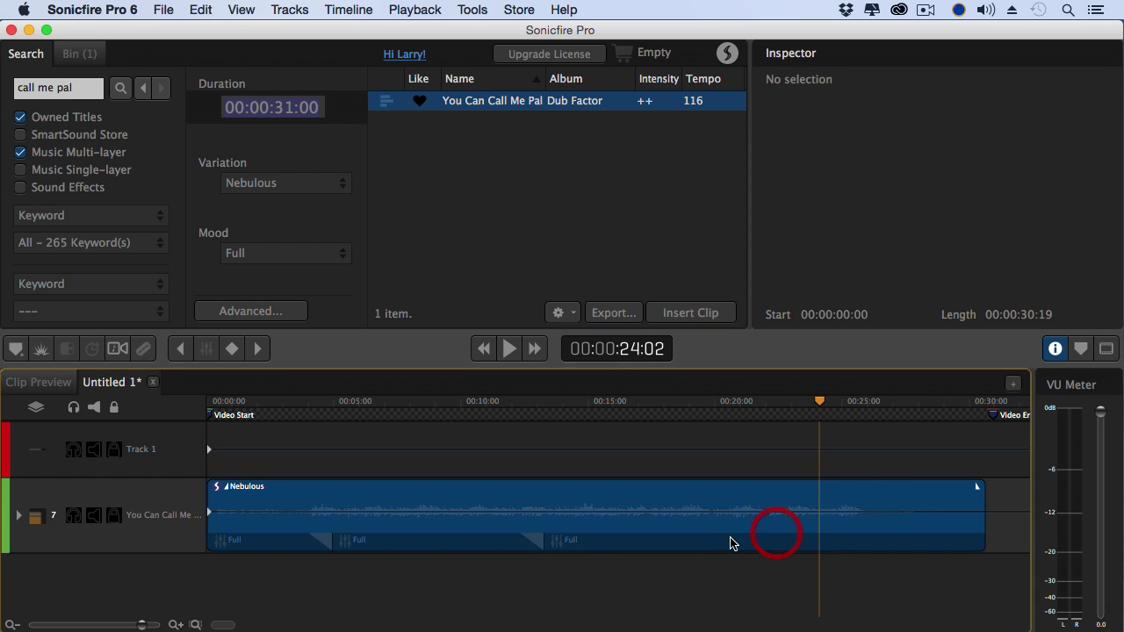
pyautogui.click(586, 551)
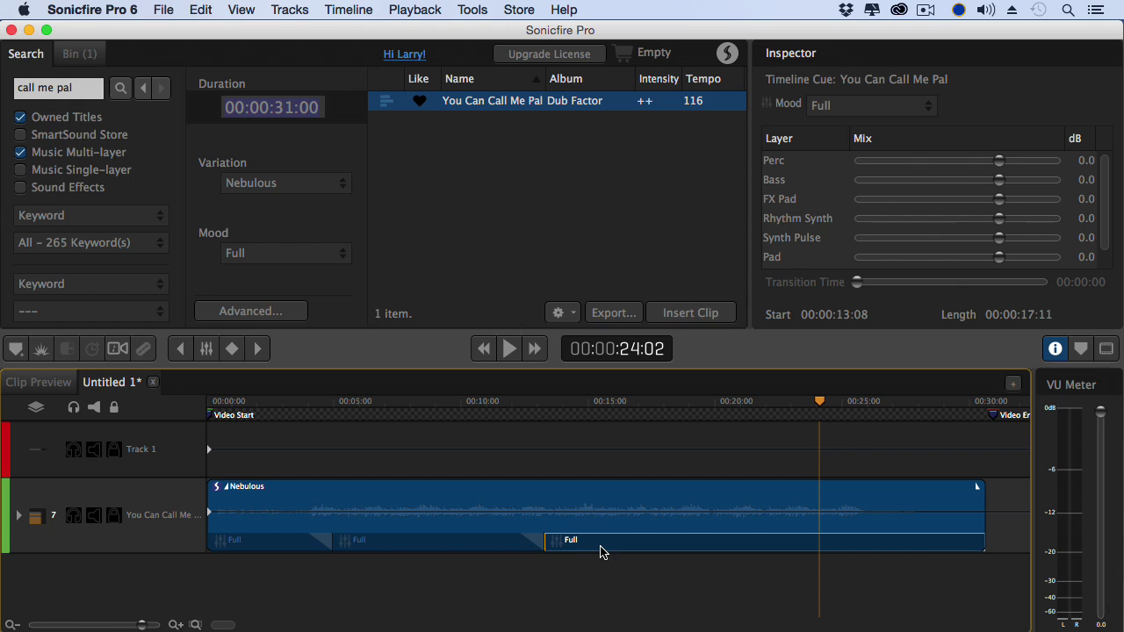
# - Try Leads, Drums Only and Breakdown on the 13-second section, then delete it
pyautogui.click(861, 107)
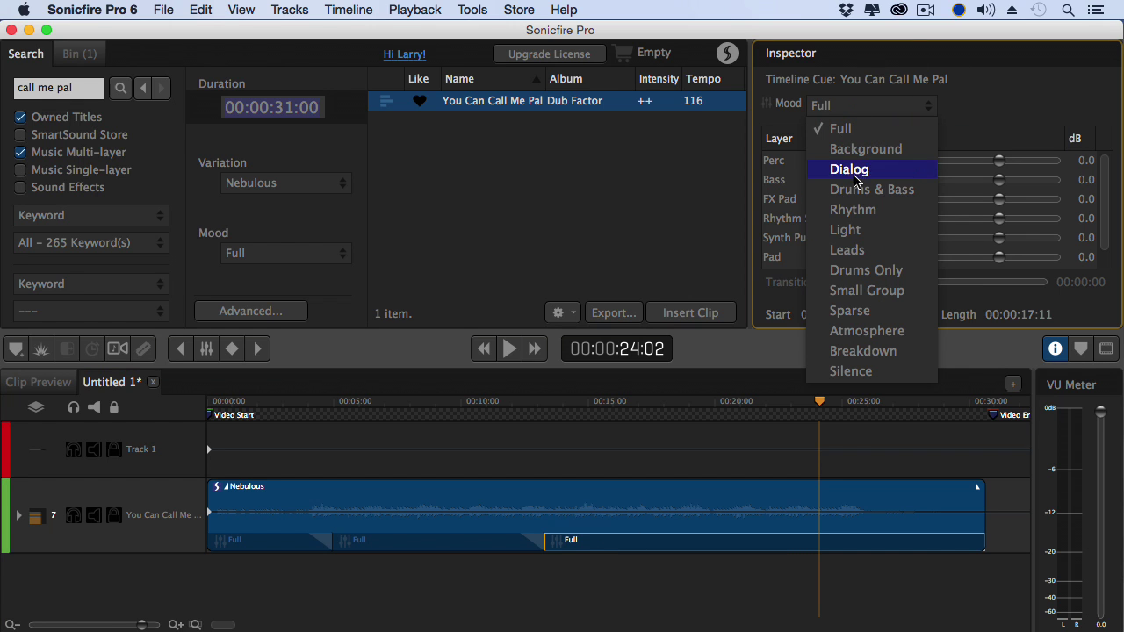
pyautogui.click(851, 235)
pyautogui.click(848, 106)
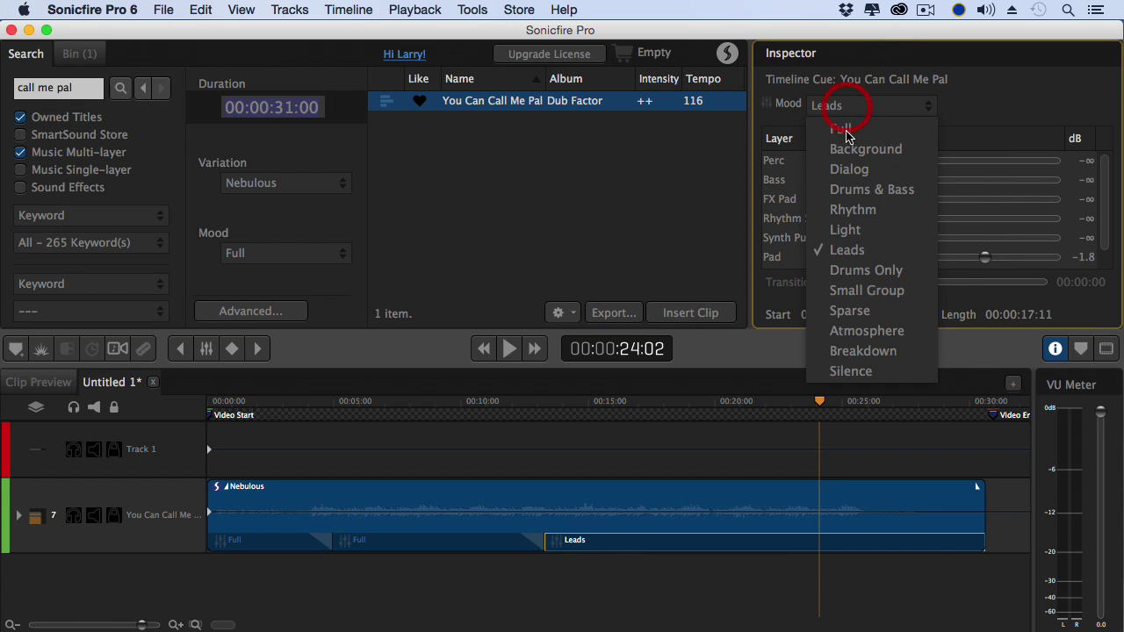
pyautogui.click(860, 270)
pyautogui.click(848, 108)
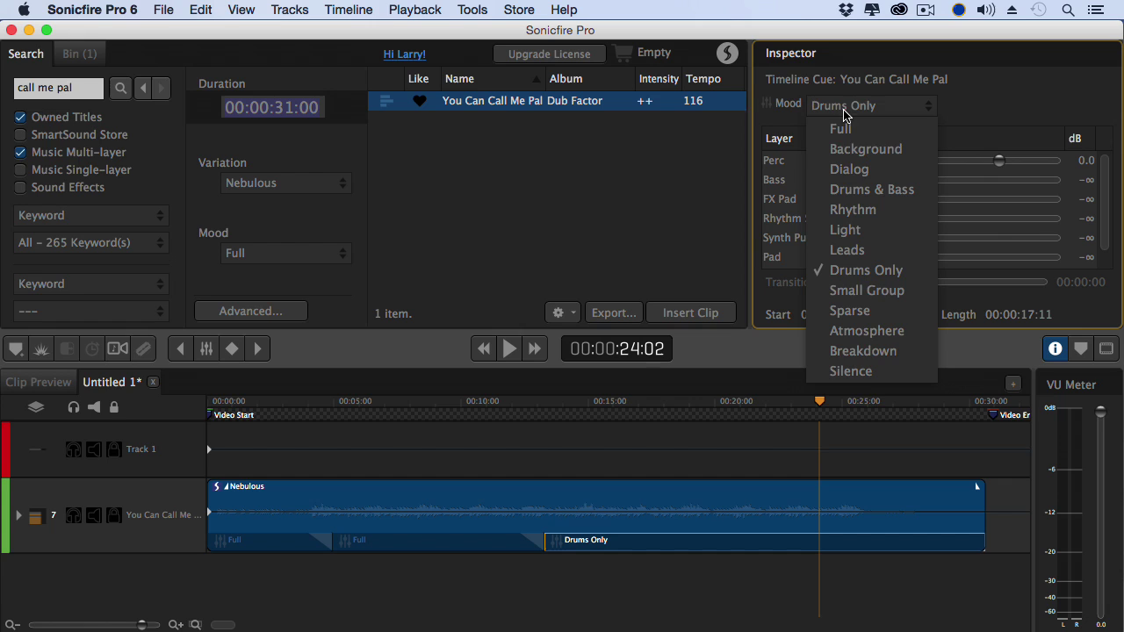
pyautogui.click(857, 351)
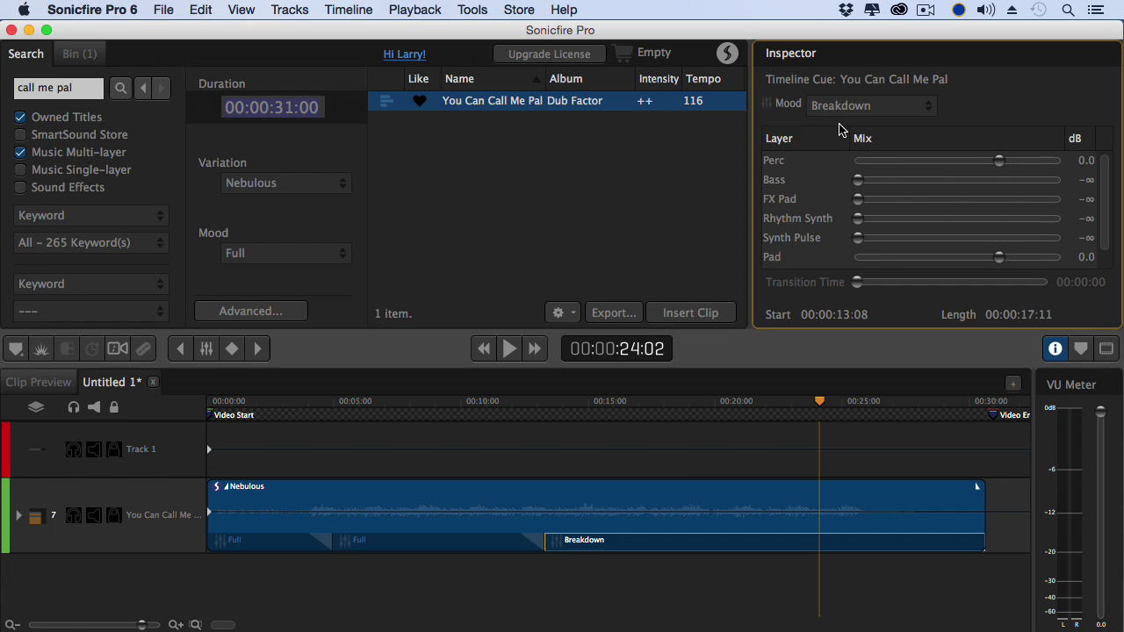
pyautogui.rightClick(544, 545)
pyautogui.click(570, 523)
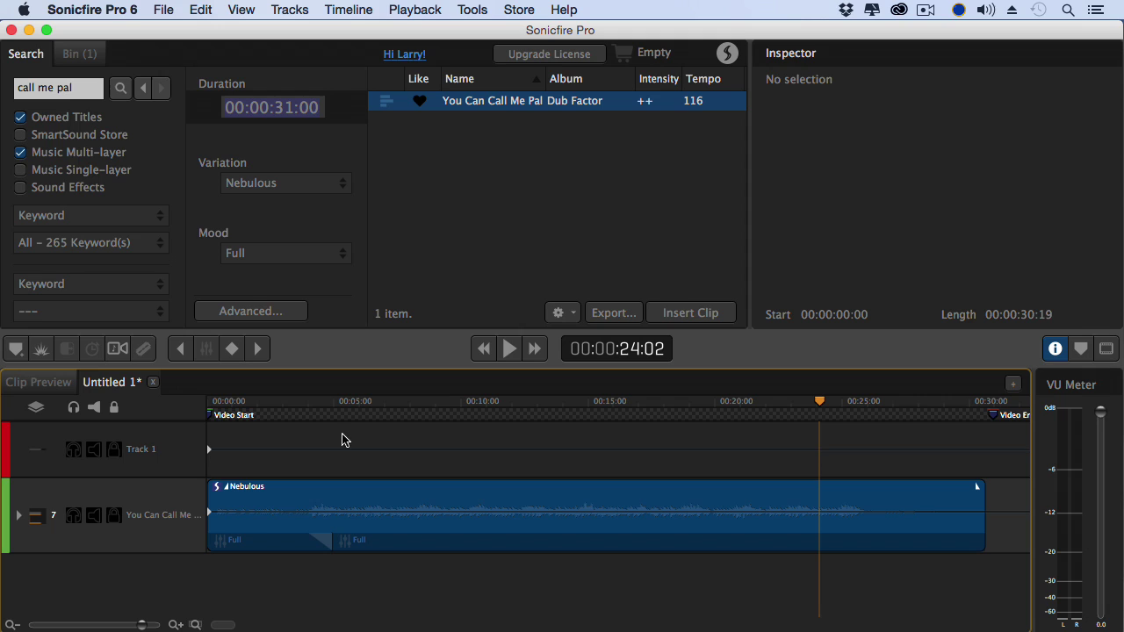
# - Add mood markers to divide the Nebulous cue into three Full sections
pyautogui.click(210, 513)
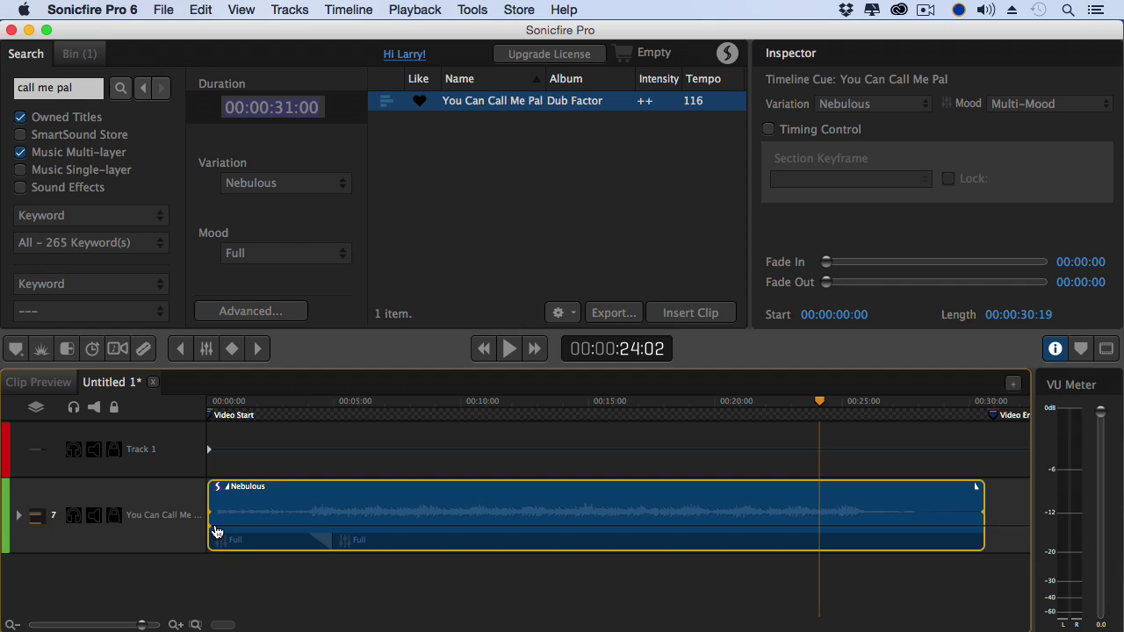
pyautogui.click(216, 530)
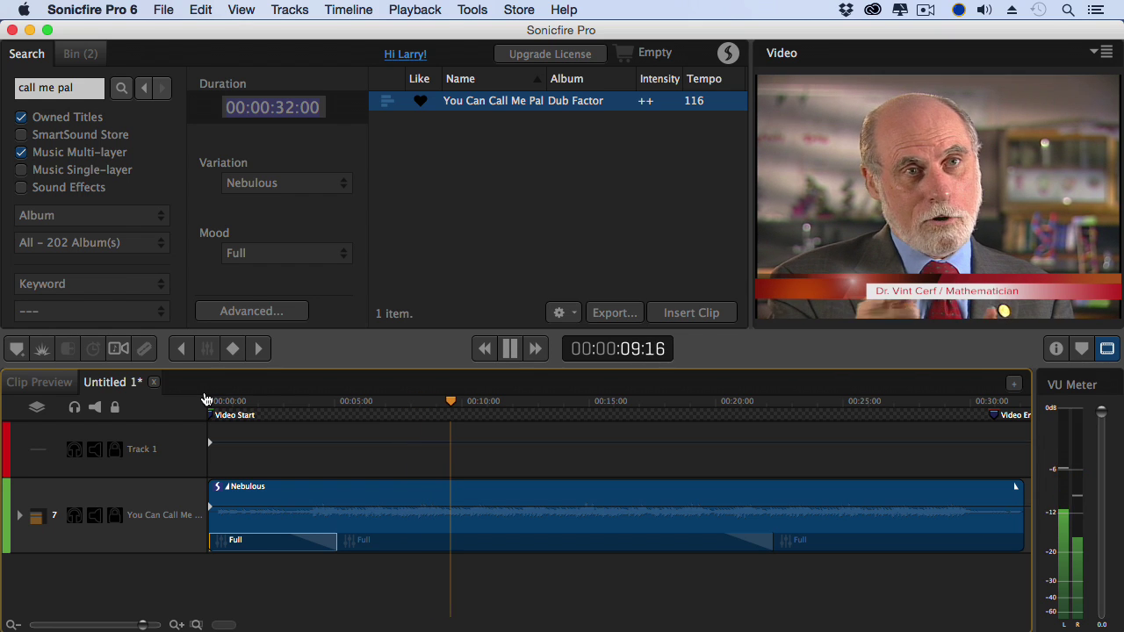
# - Stop playback and change the cue's middle section mood from Full to Dialog
pyautogui.press('space')
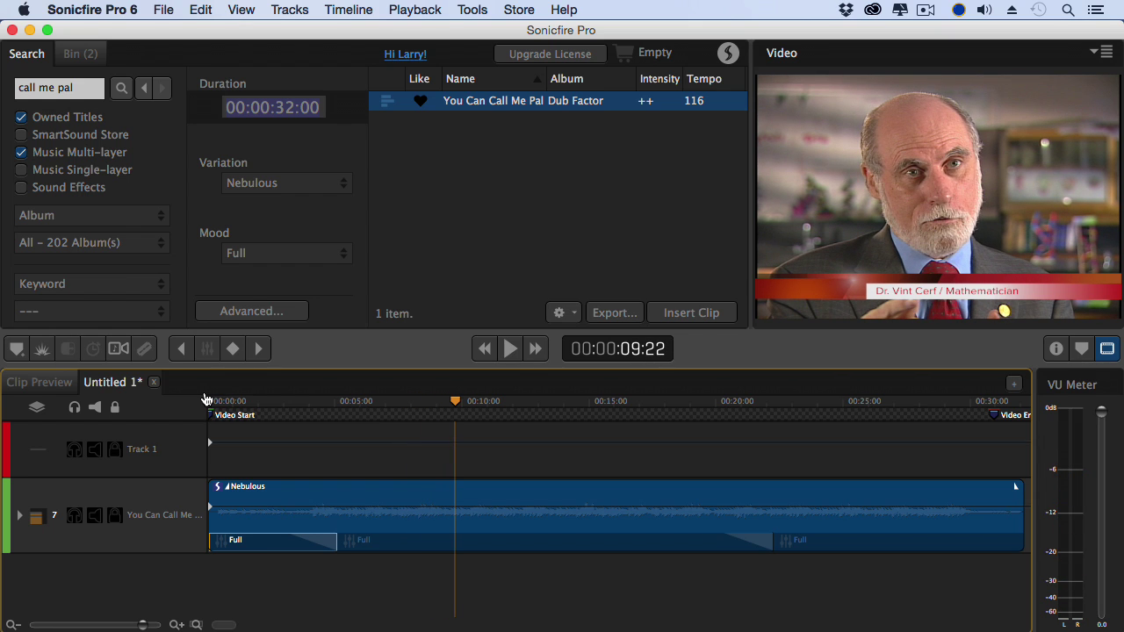
pyautogui.click(379, 545)
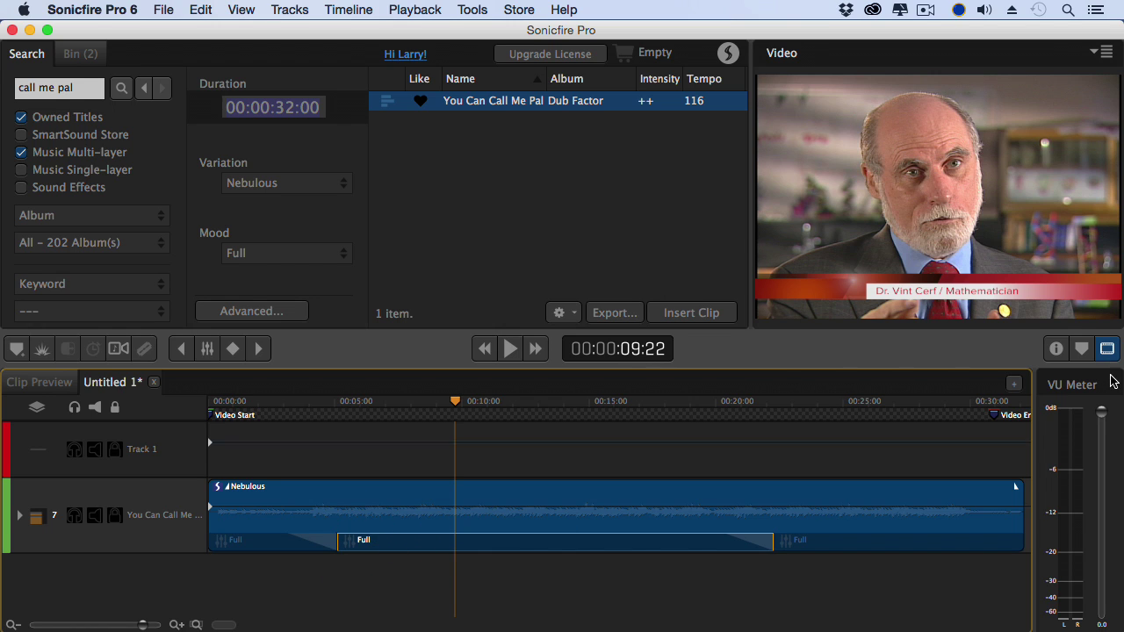
pyautogui.click(1056, 348)
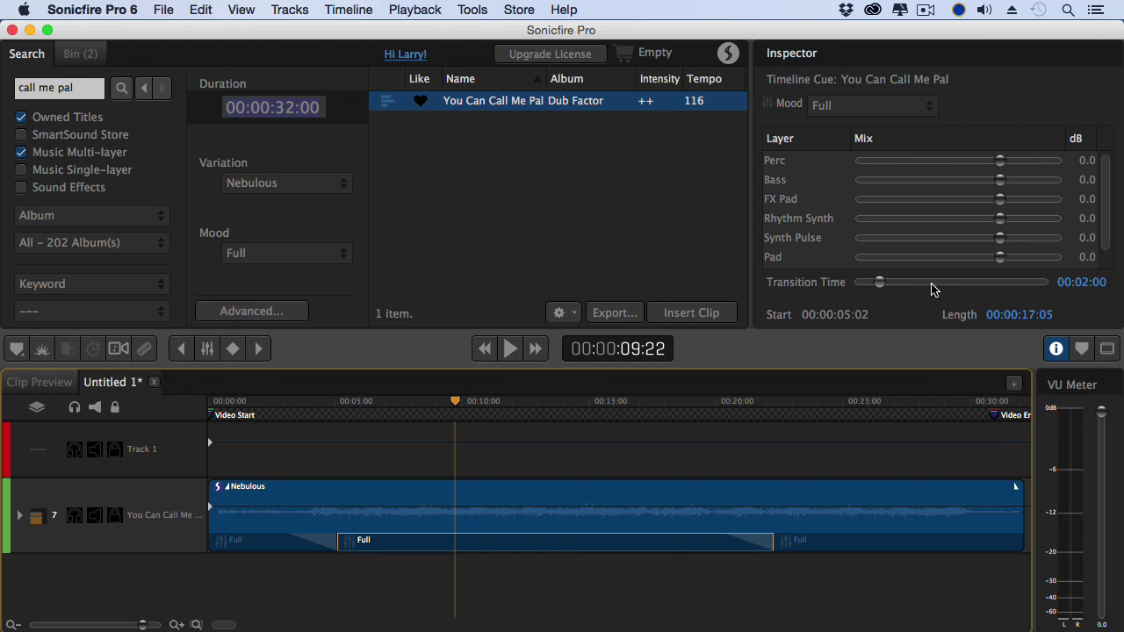
pyautogui.click(859, 107)
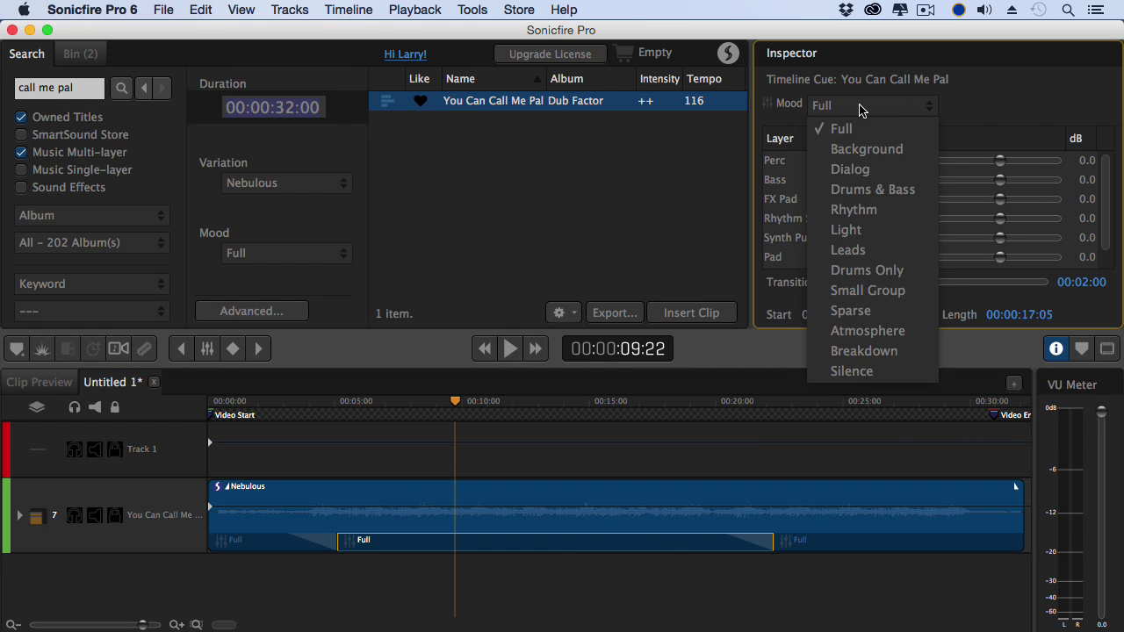
pyautogui.click(878, 171)
# - Replay the scene from near the start with video to hear Dialog, then hide the video preview
pyautogui.click(243, 405)
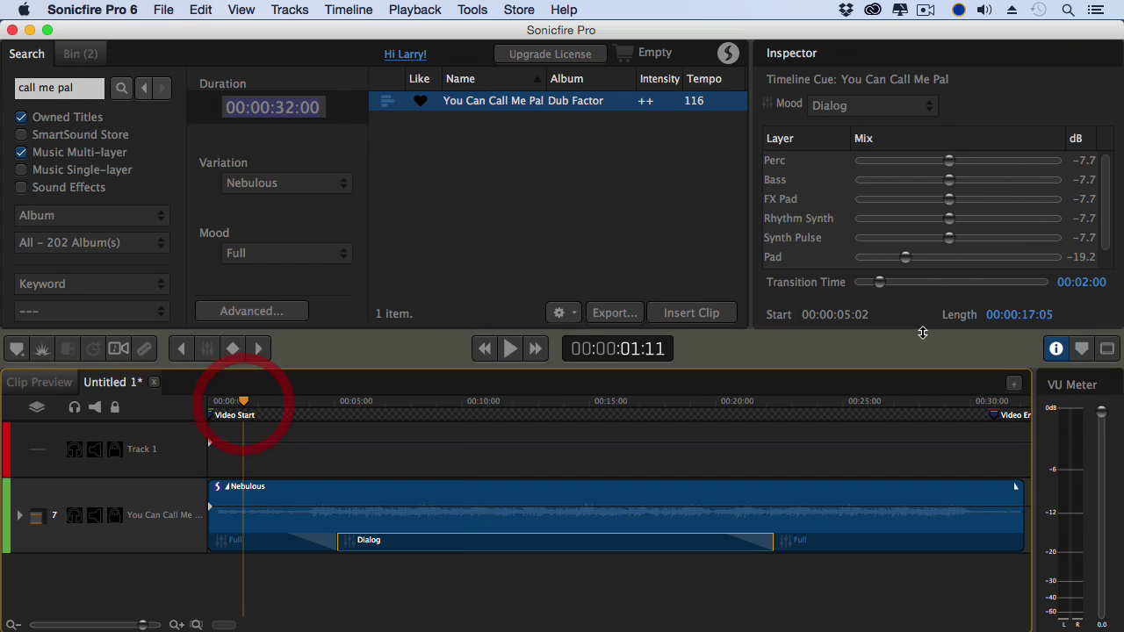
pyautogui.click(1107, 349)
pyautogui.press('space')
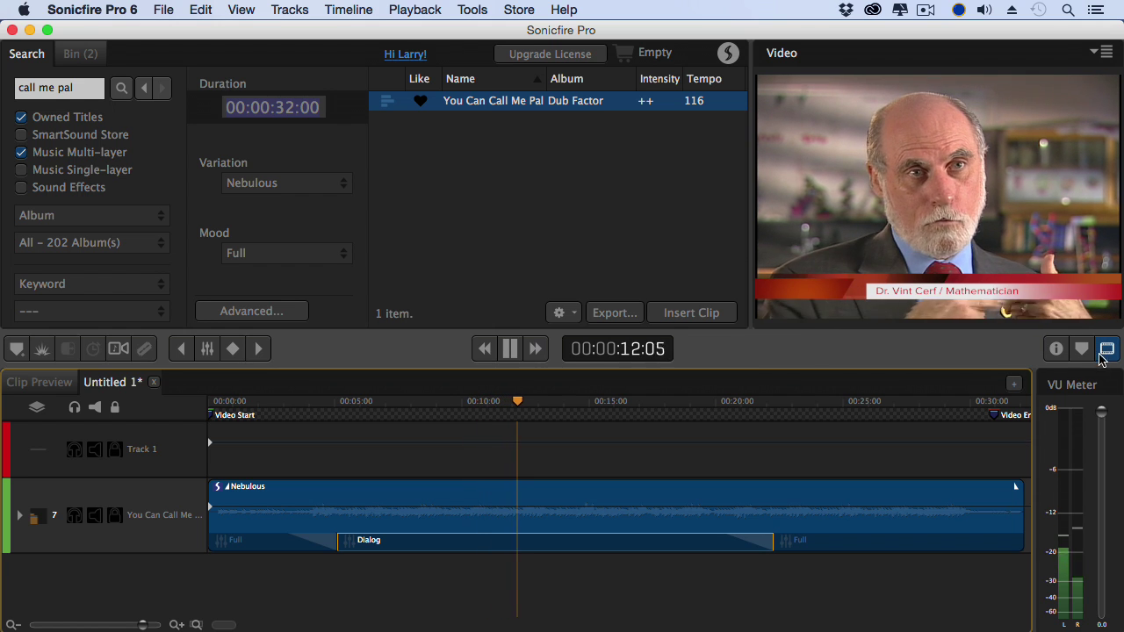
pyautogui.click(1106, 350)
pyautogui.press('space')
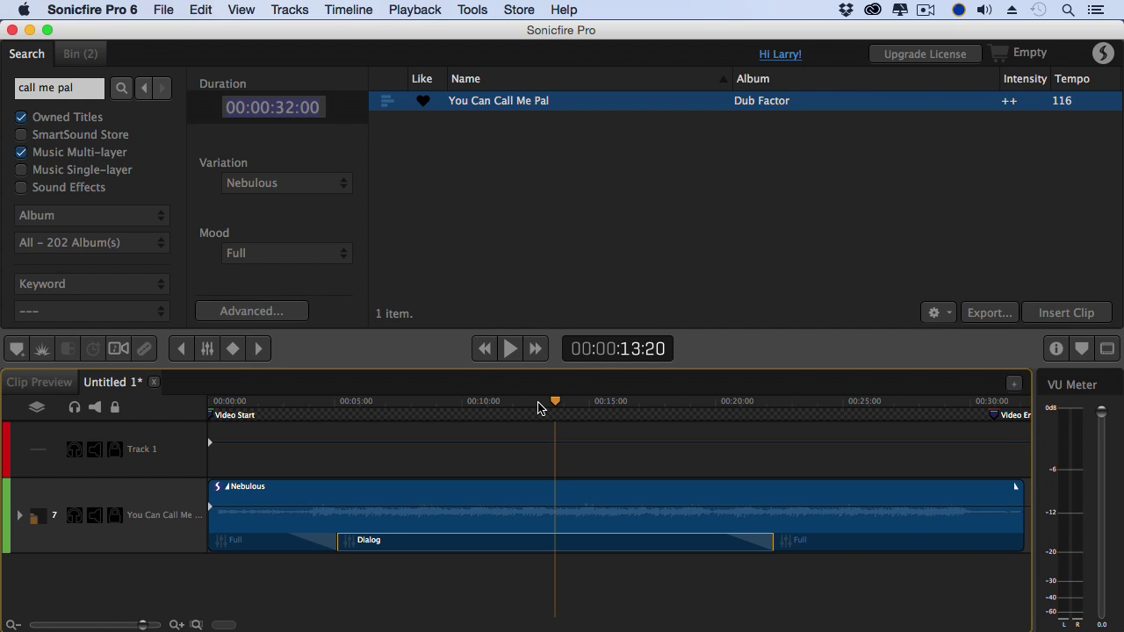
# - In the Dialog section's layer mix, mute Perc and lower Bass to about -14.6 dB
pyautogui.click(512, 546)
pyautogui.click(1055, 350)
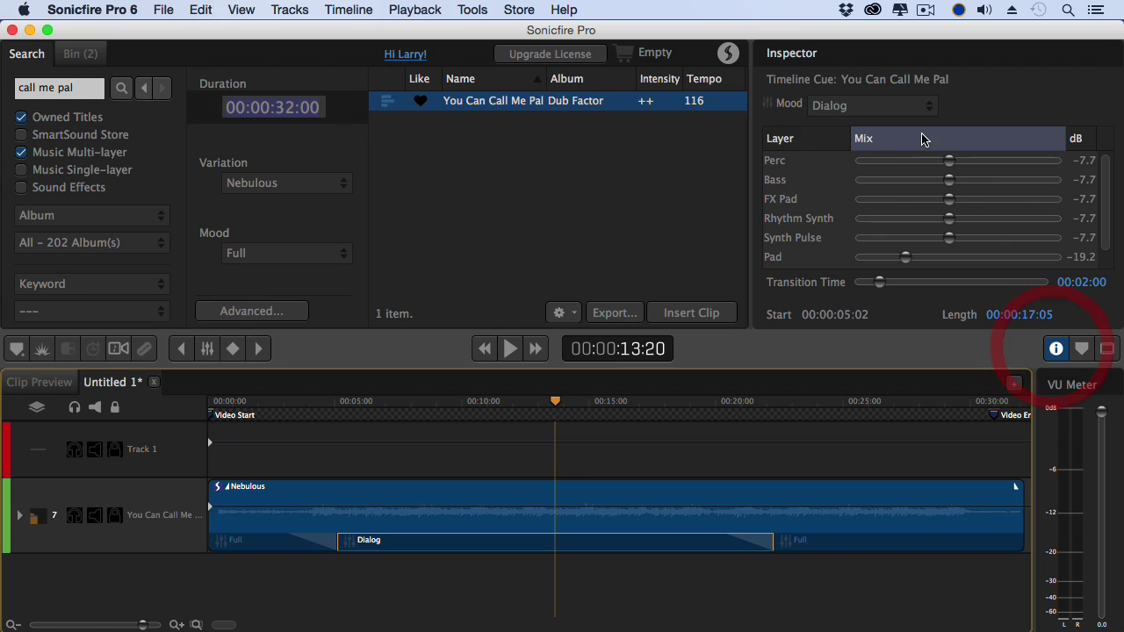
pyautogui.moveTo(949, 160); pyautogui.dragTo(801, 158)
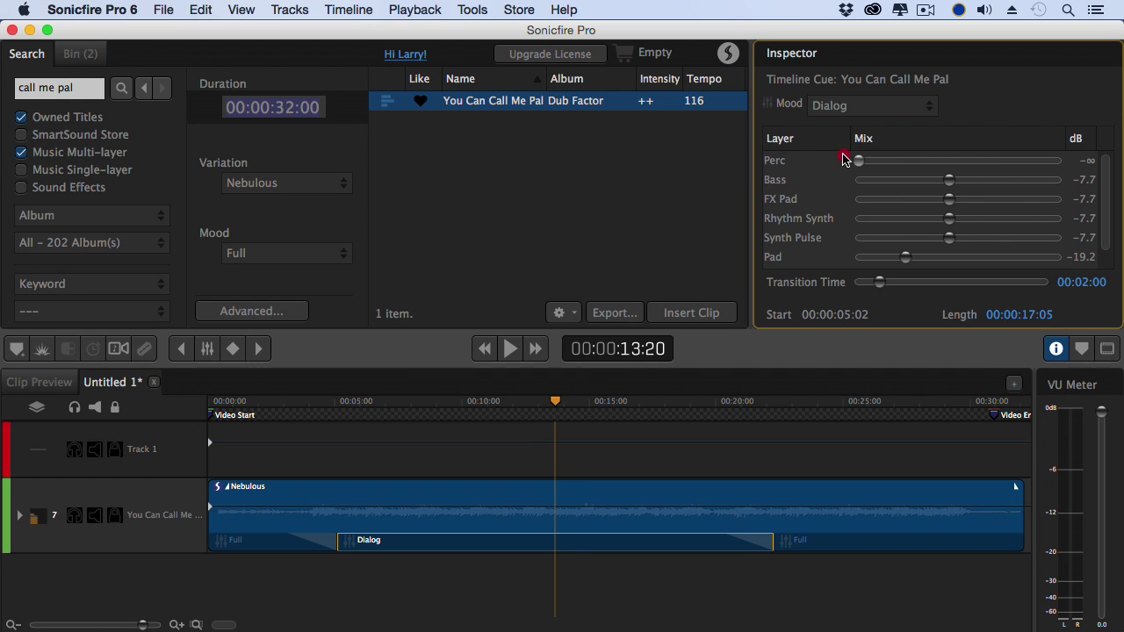
pyautogui.click(267, 413)
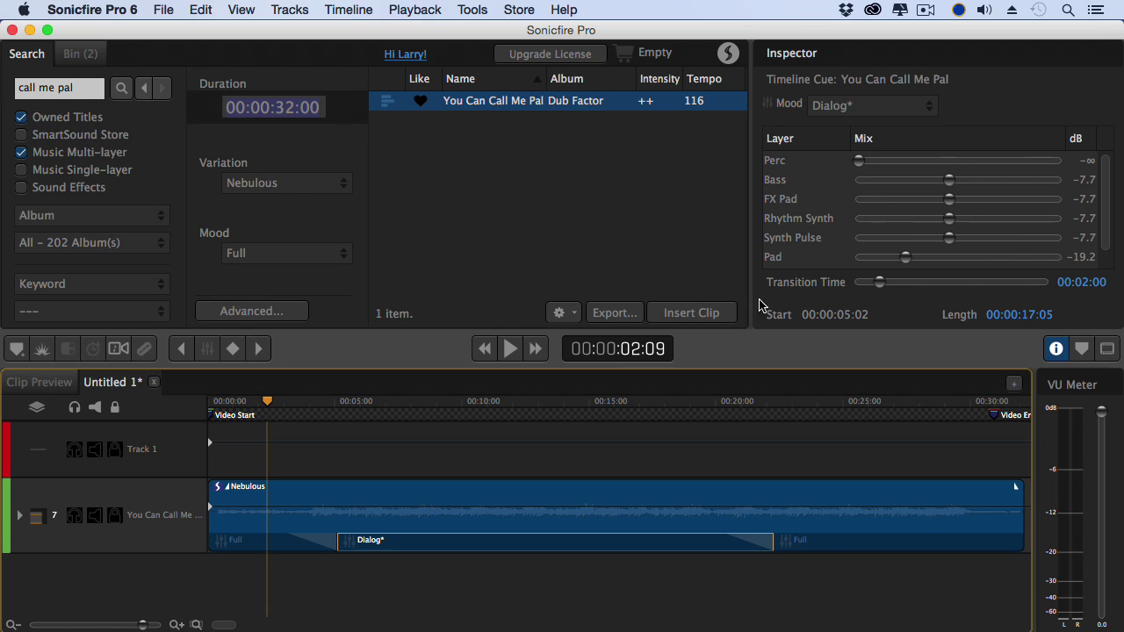
pyautogui.moveTo(951, 183); pyautogui.dragTo(919, 181)
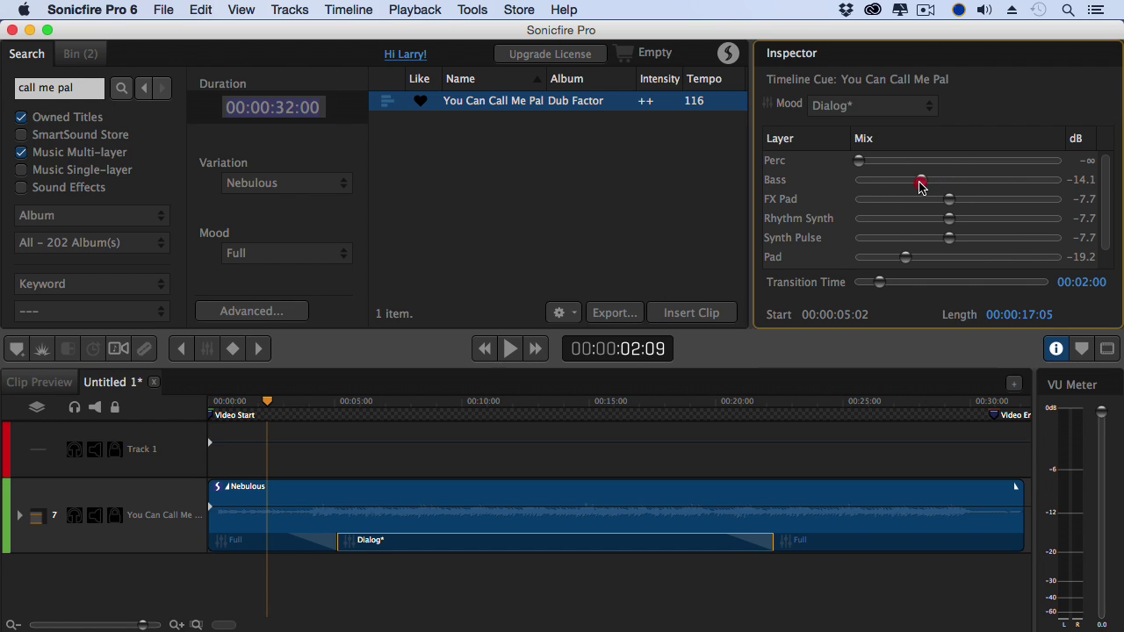
# - Play the scene with the video shown to hear the new Dialog mix
pyautogui.press('space')
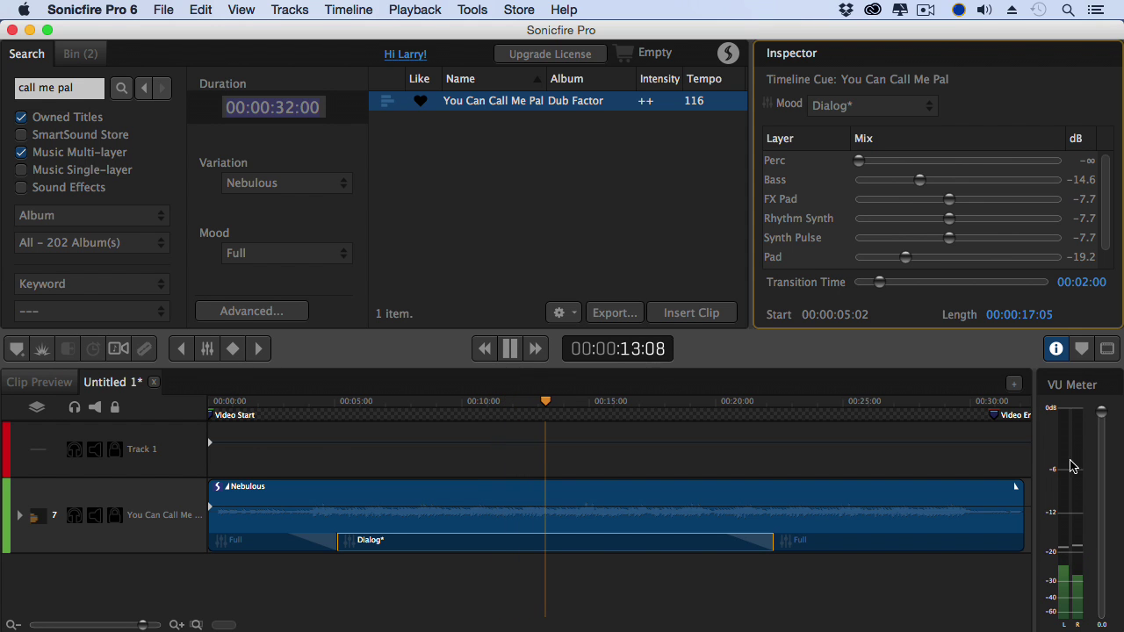
pyautogui.click(1110, 350)
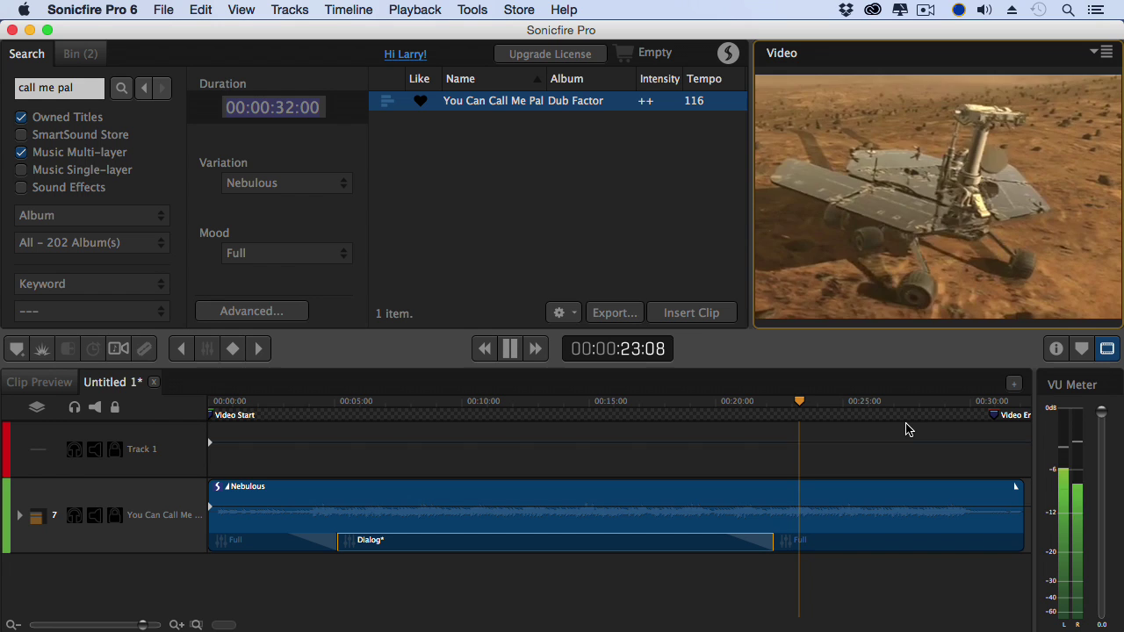
pyautogui.press('space')
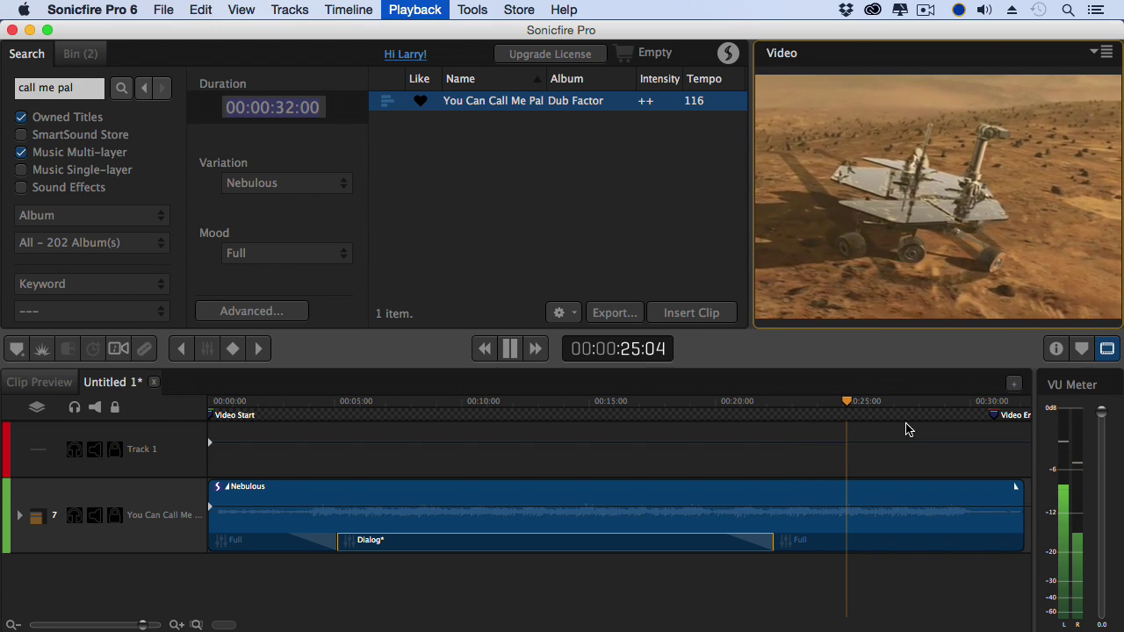
# - Extend the Dialog section to end near 22:22 and replay from around 20 seconds
pyautogui.moveTo(773, 546); pyautogui.dragTo(786, 545)
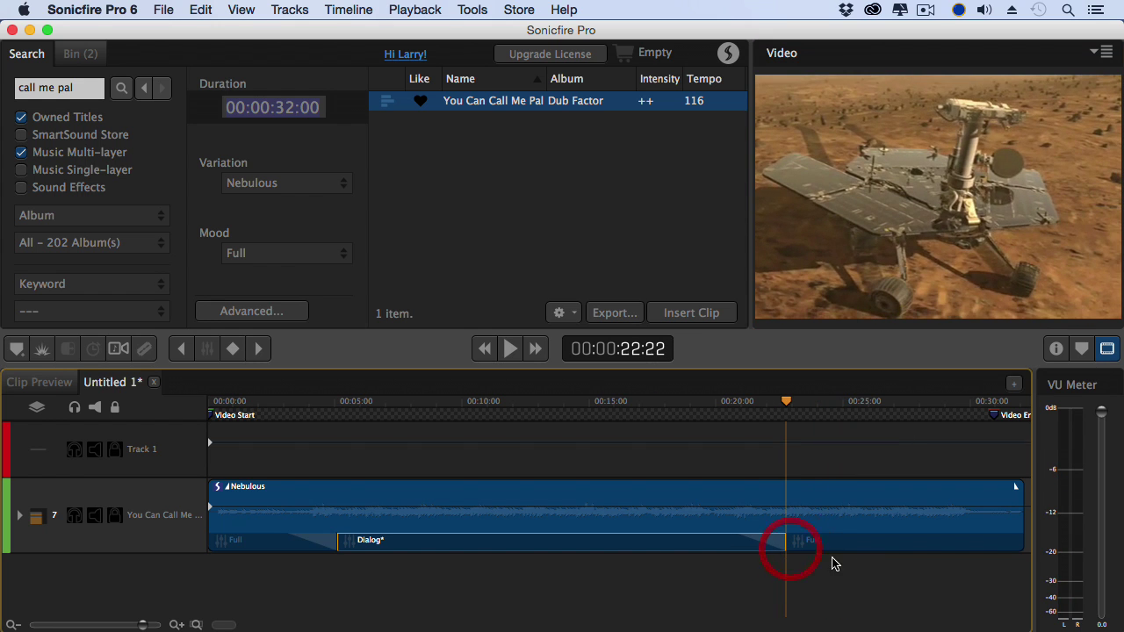
pyautogui.click(733, 404)
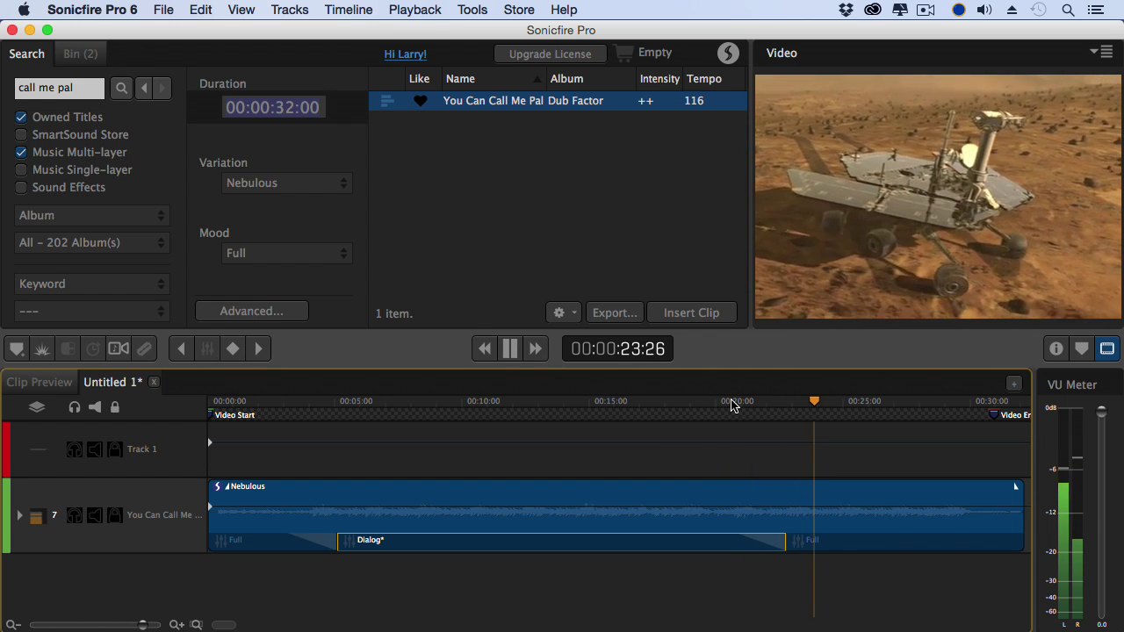
pyautogui.press('space')
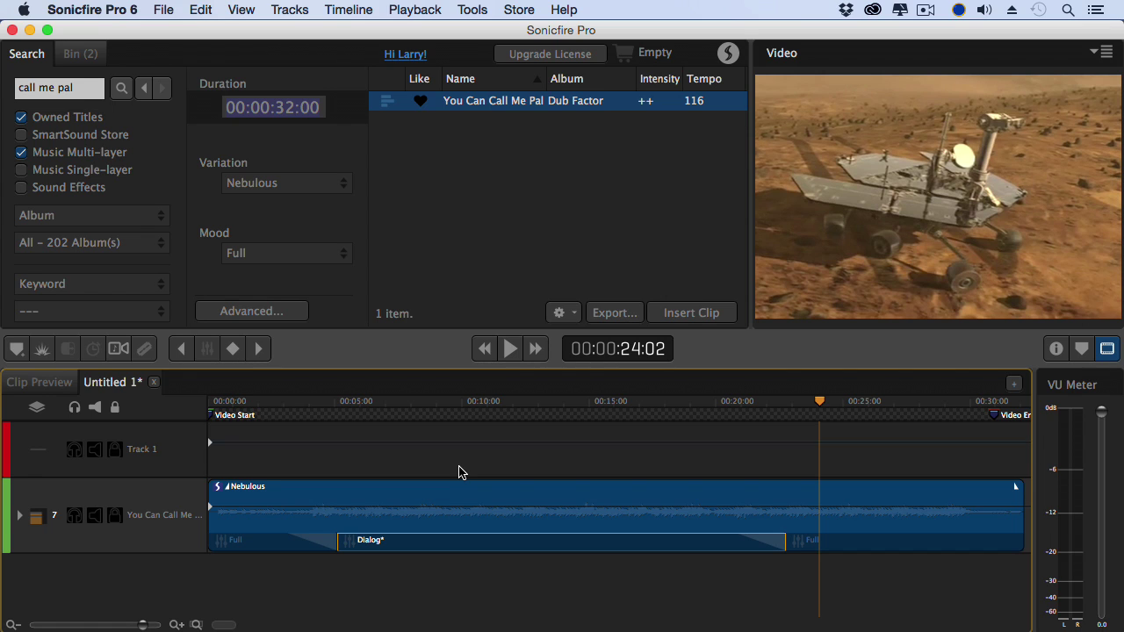
# - Delete the music track from the timeline
pyautogui.rightClick(160, 500)
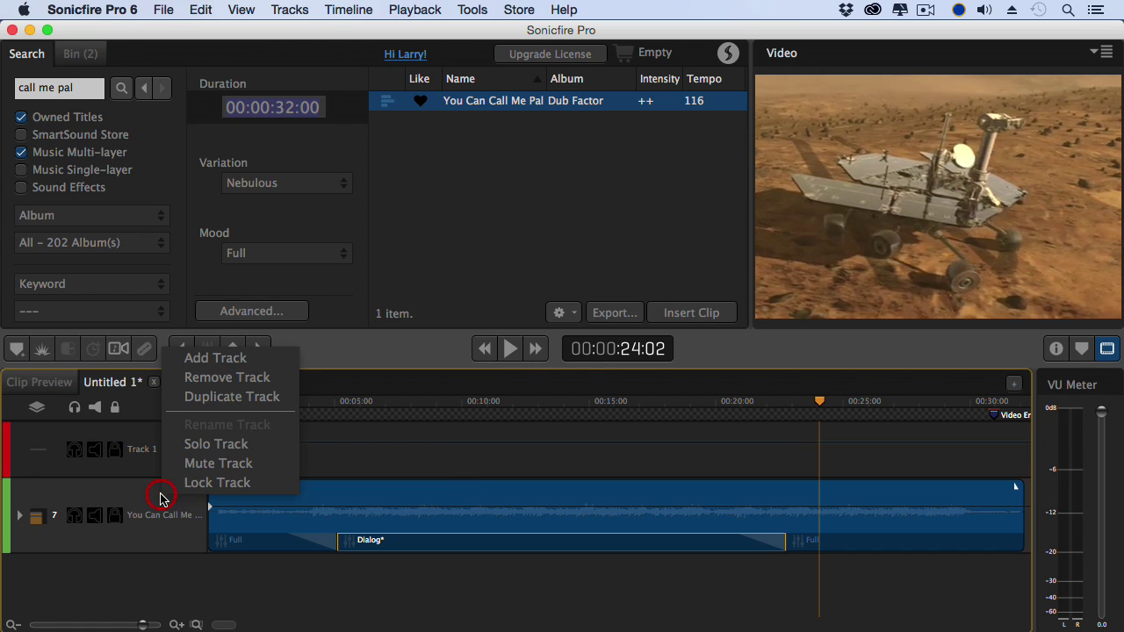
pyautogui.press('Escape')
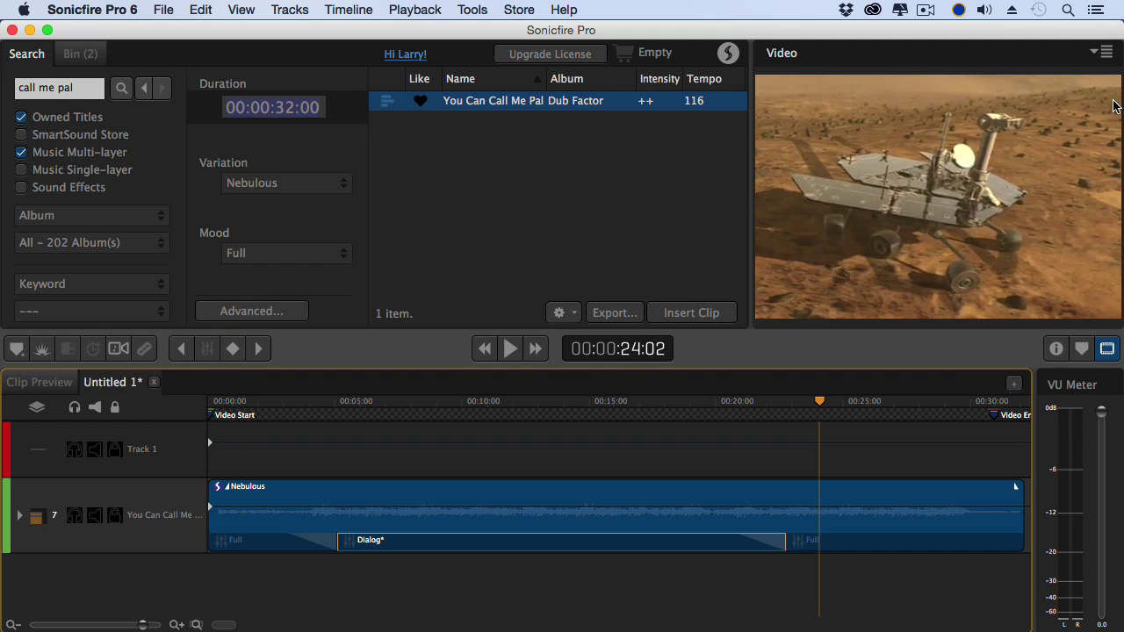
pyautogui.press('super+z')
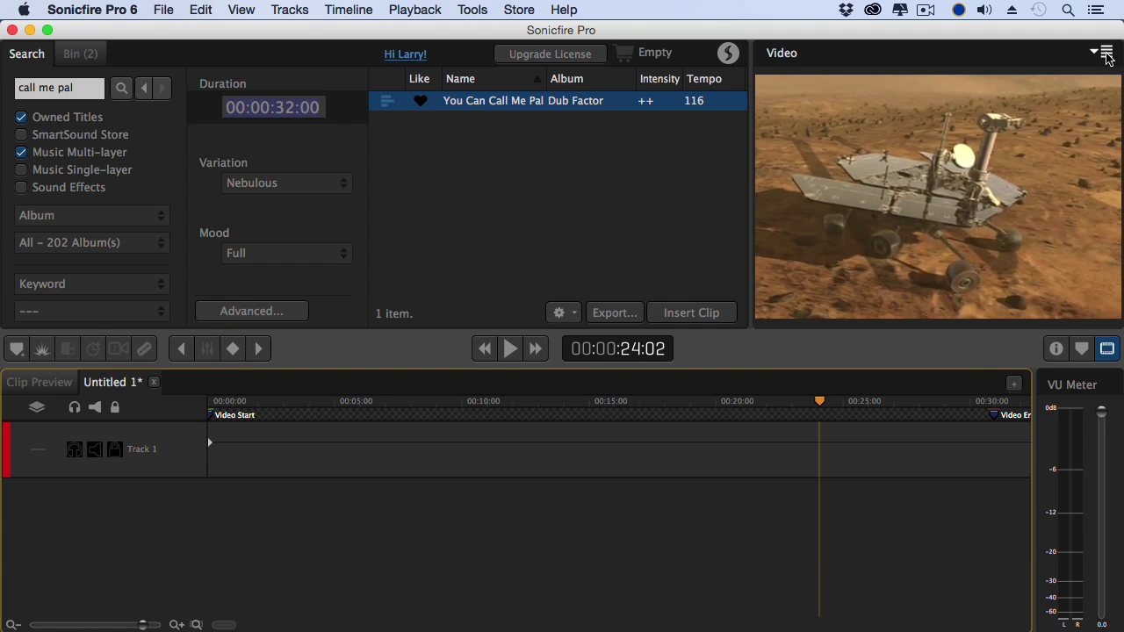
# - Replace the video with Dramatic Scene.mov and return the playhead to the start
pyautogui.click(1106, 55)
pyautogui.click(1093, 72)
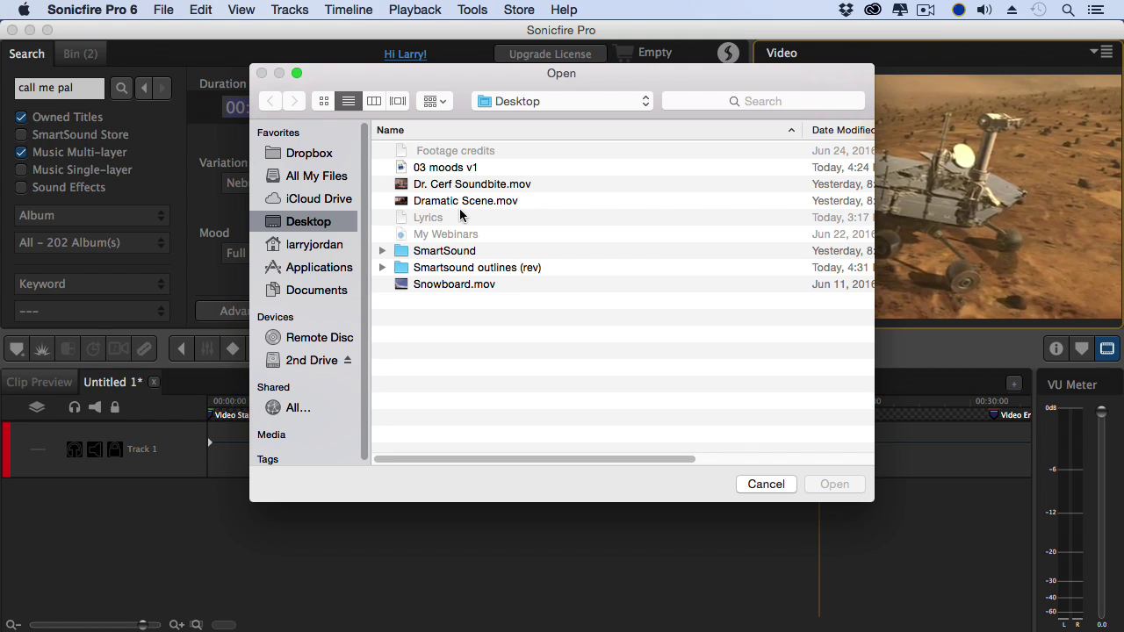
pyautogui.doubleClick(441, 204)
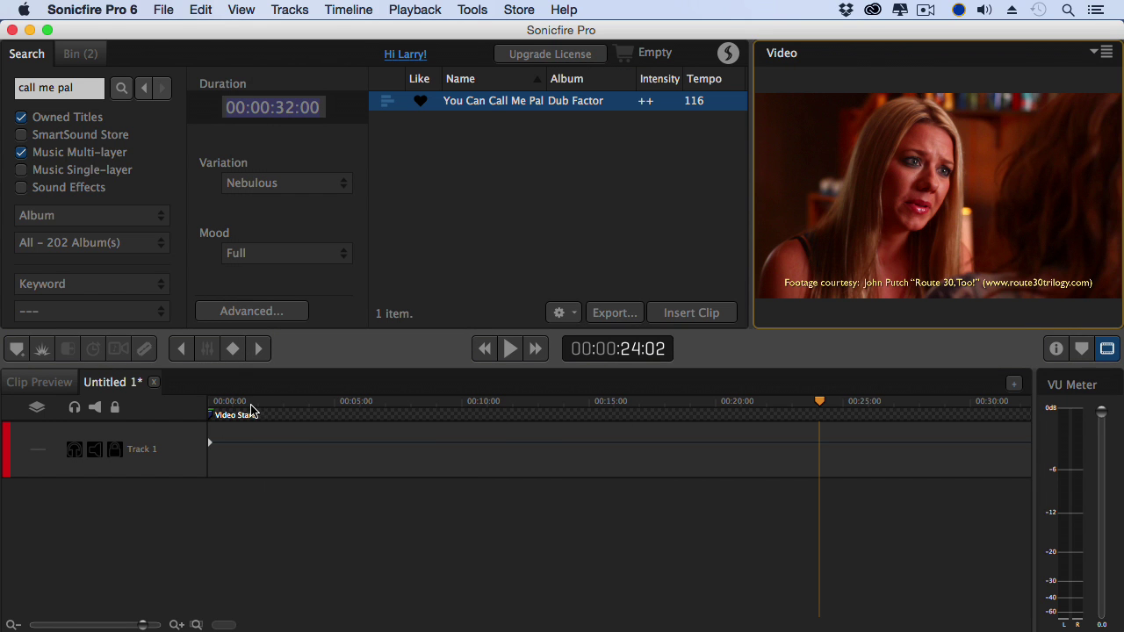
pyautogui.moveTo(252, 410)
pyautogui.mouseDown()
pyautogui.moveTo(203, 405)
pyautogui.moveTo(1010, 409)
pyautogui.moveTo(239, 416)
pyautogui.moveTo(58, 401)
pyautogui.mouseUp()
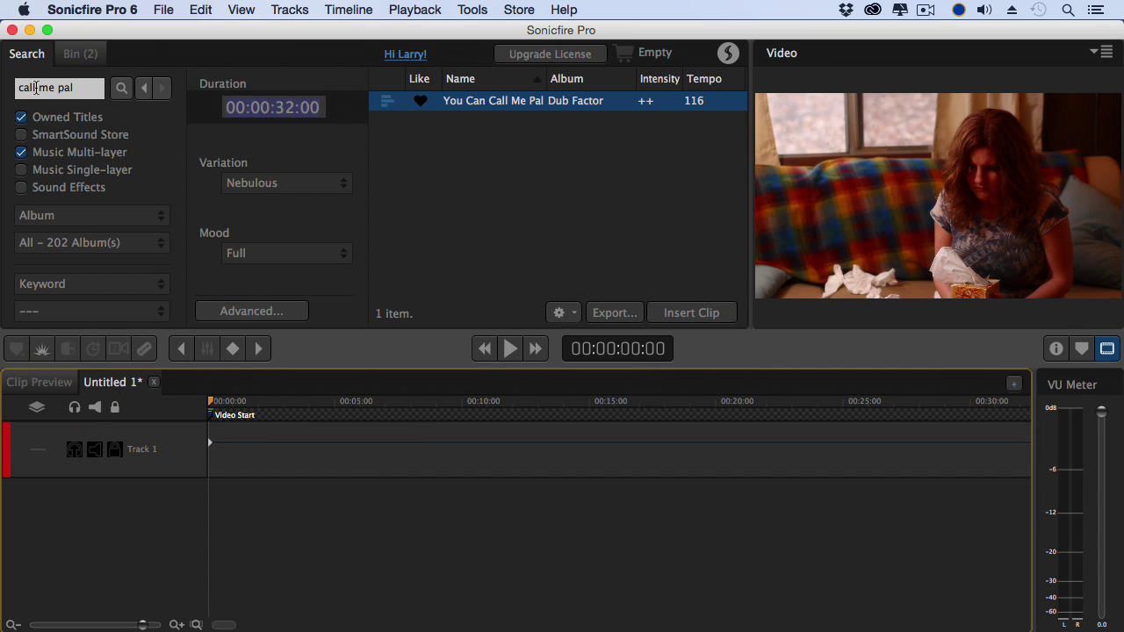
# - Search for 'emotional guilt', select the Tender Moments result, and preview it
pyautogui.moveTo(84, 85); pyautogui.dragTo(4, 89)
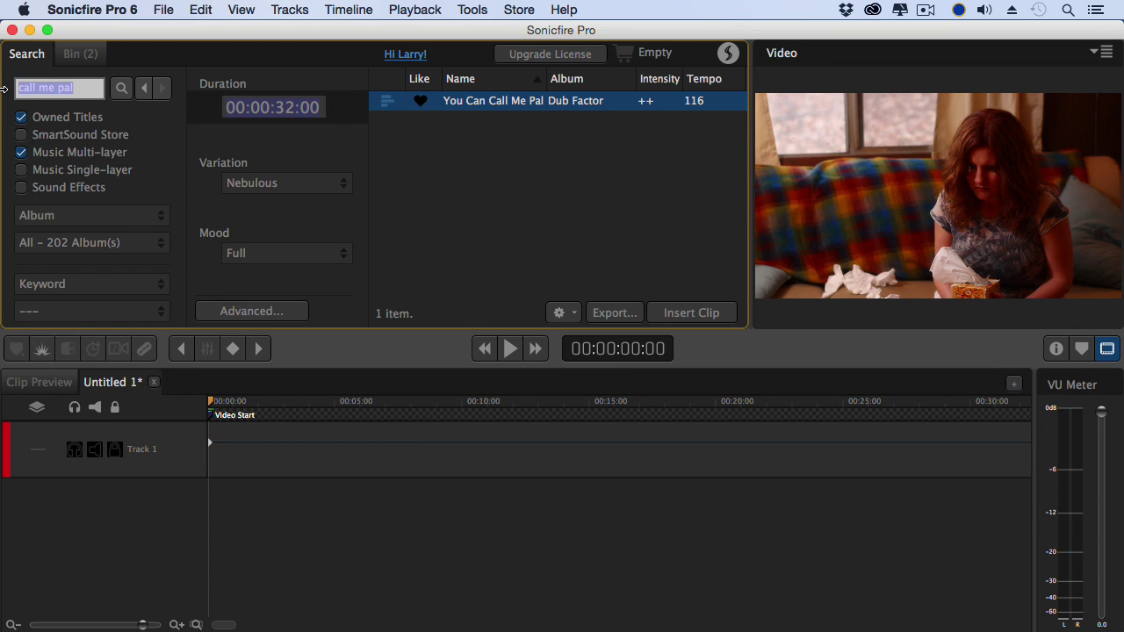
pyautogui.write('emotional guilt')
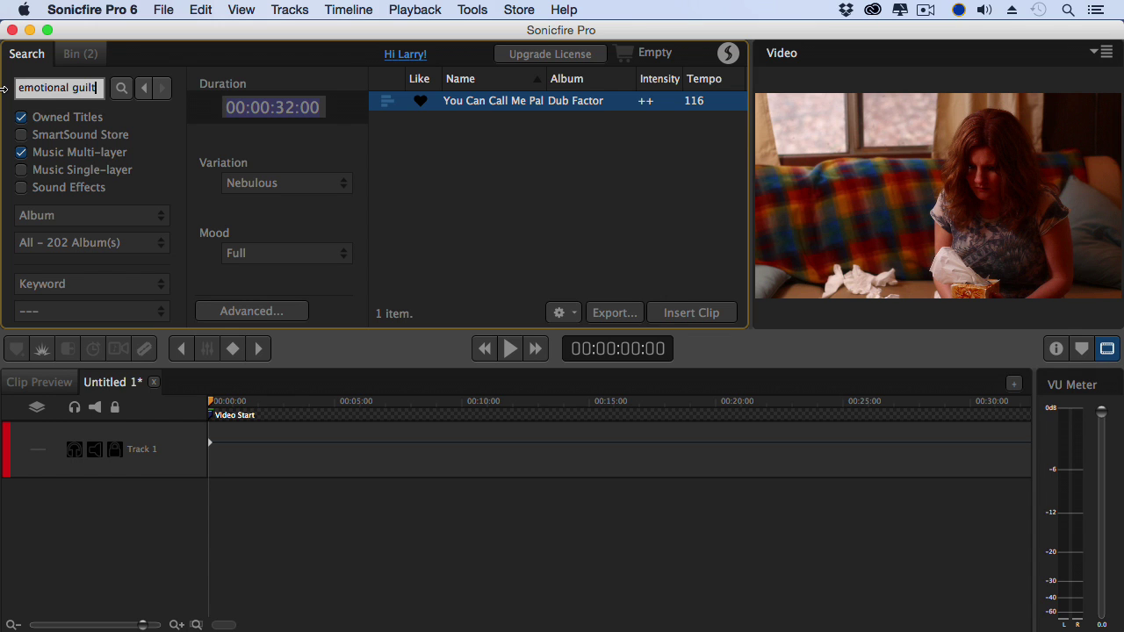
pyautogui.press('Return')
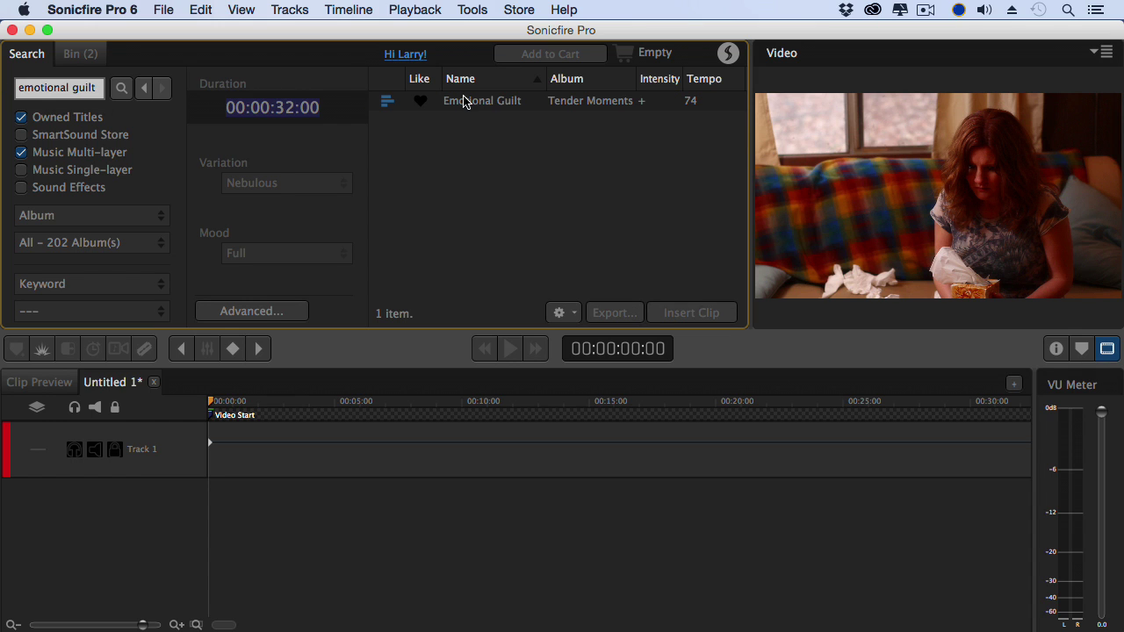
pyautogui.click(464, 101)
pyautogui.click(506, 349)
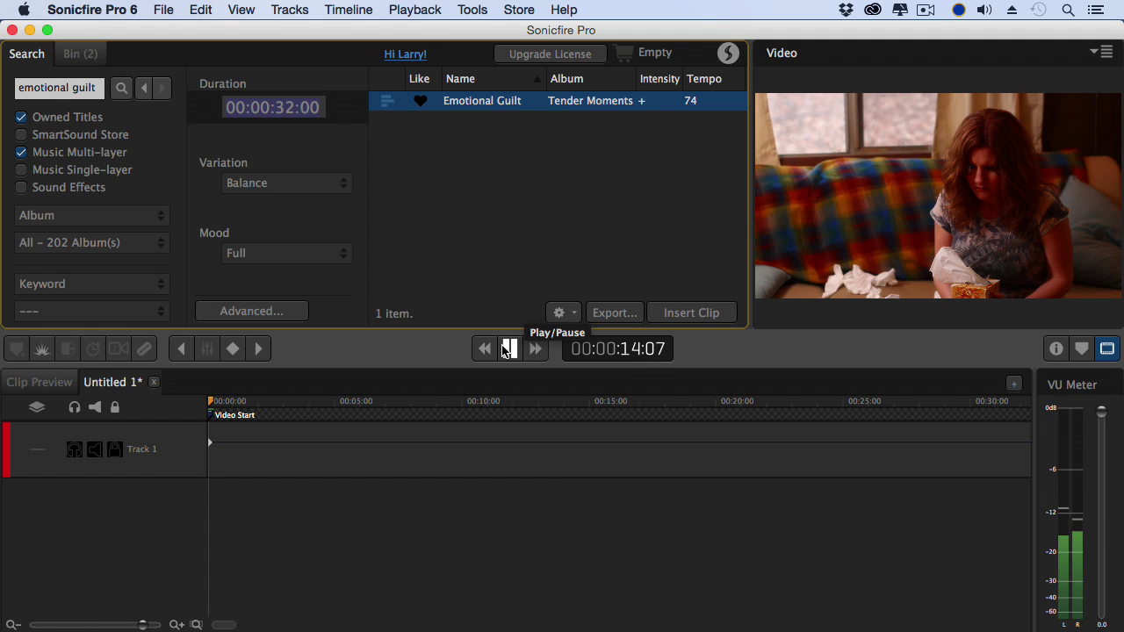
pyautogui.click(509, 350)
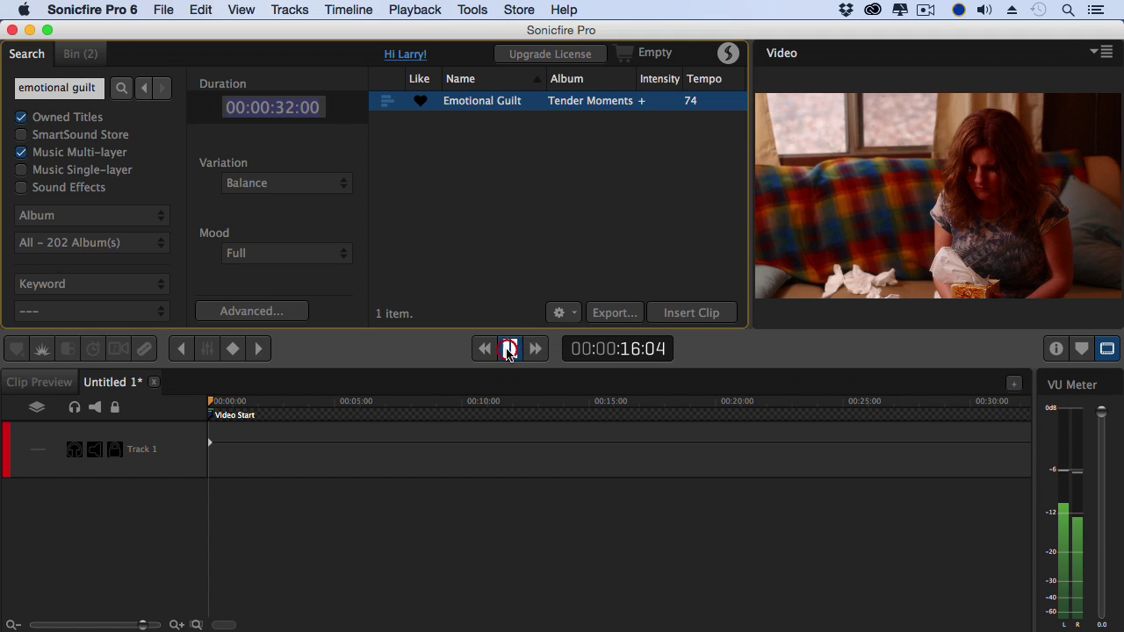
# - Place Emotional Guilt on the timeline extended to the video end, then play to about 11 seconds
pyautogui.moveTo(437, 110); pyautogui.dragTo(183, 500)
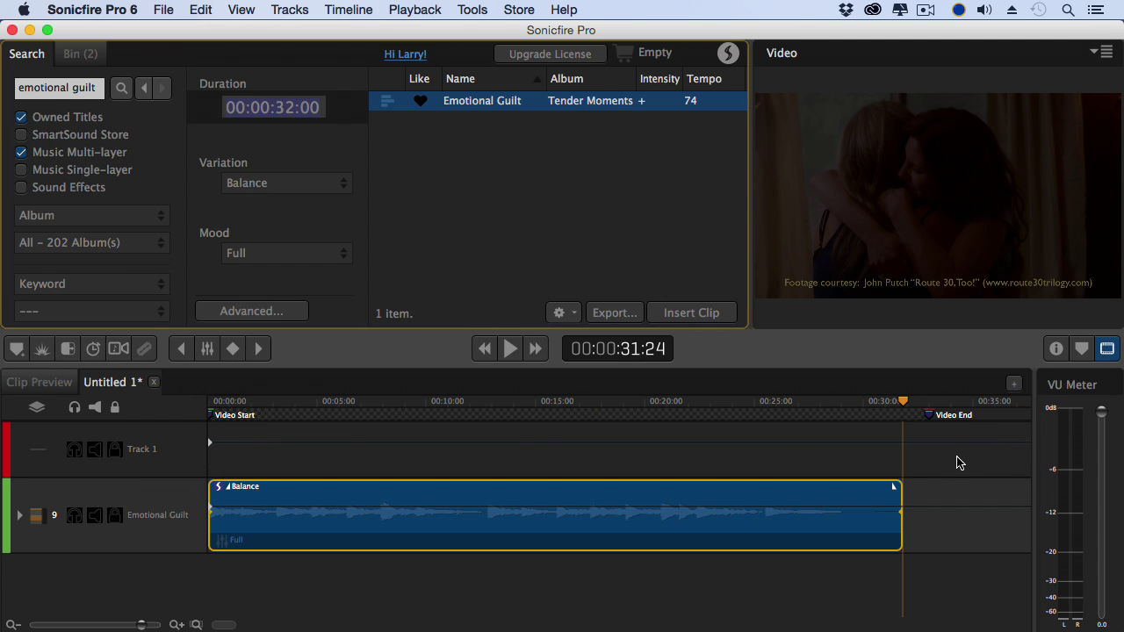
pyautogui.moveTo(900, 524); pyautogui.dragTo(930, 527)
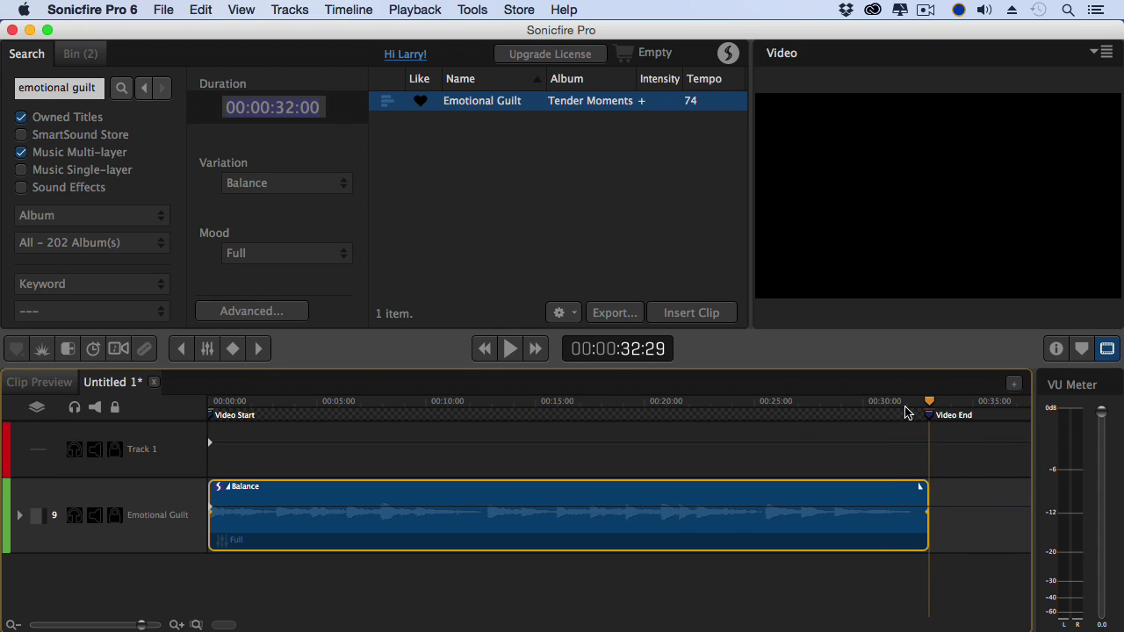
pyautogui.click(234, 406)
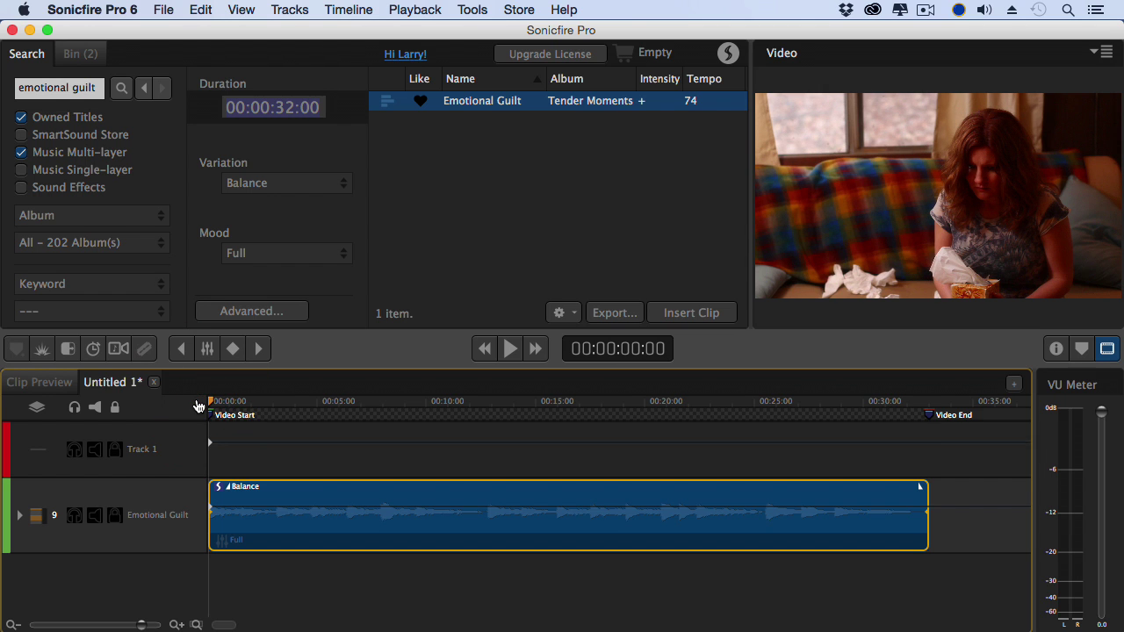
pyautogui.press('space')
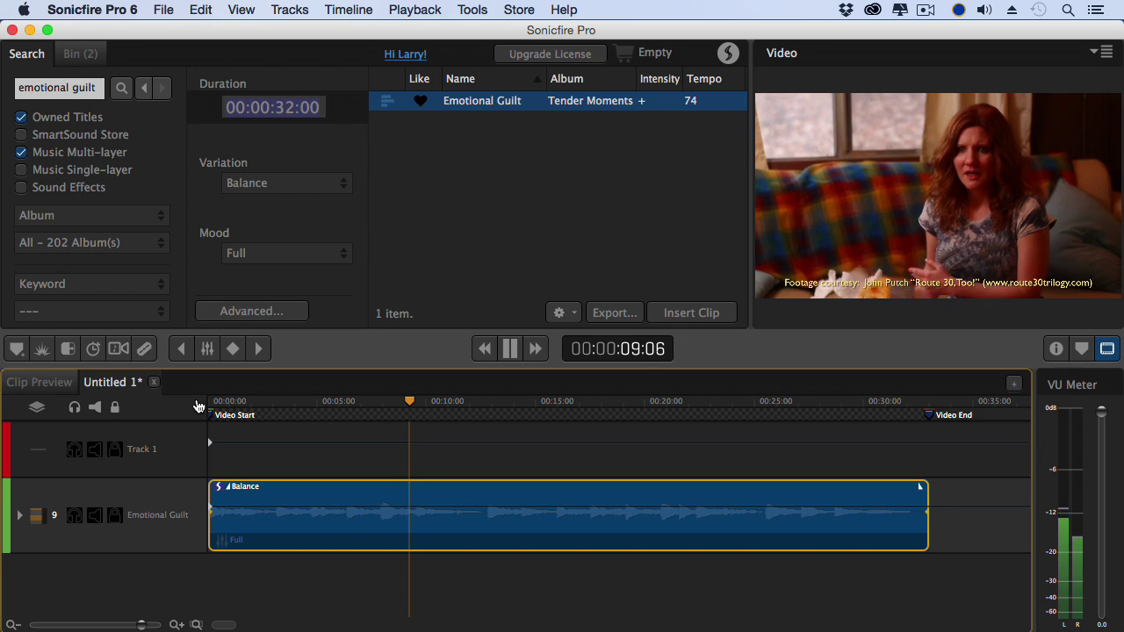
pyautogui.press('space')
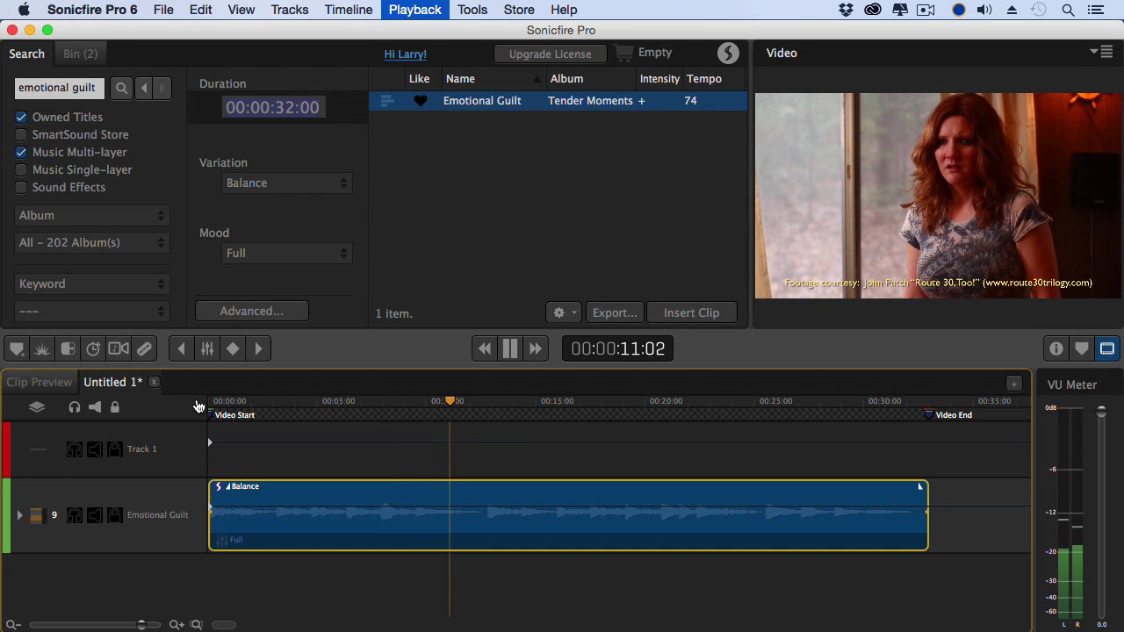
pyautogui.moveTo(451, 404); pyautogui.dragTo(463, 403)
# - Add a mood change at about 11 seconds and set the opening section to Strings
pyautogui.click(462, 536)
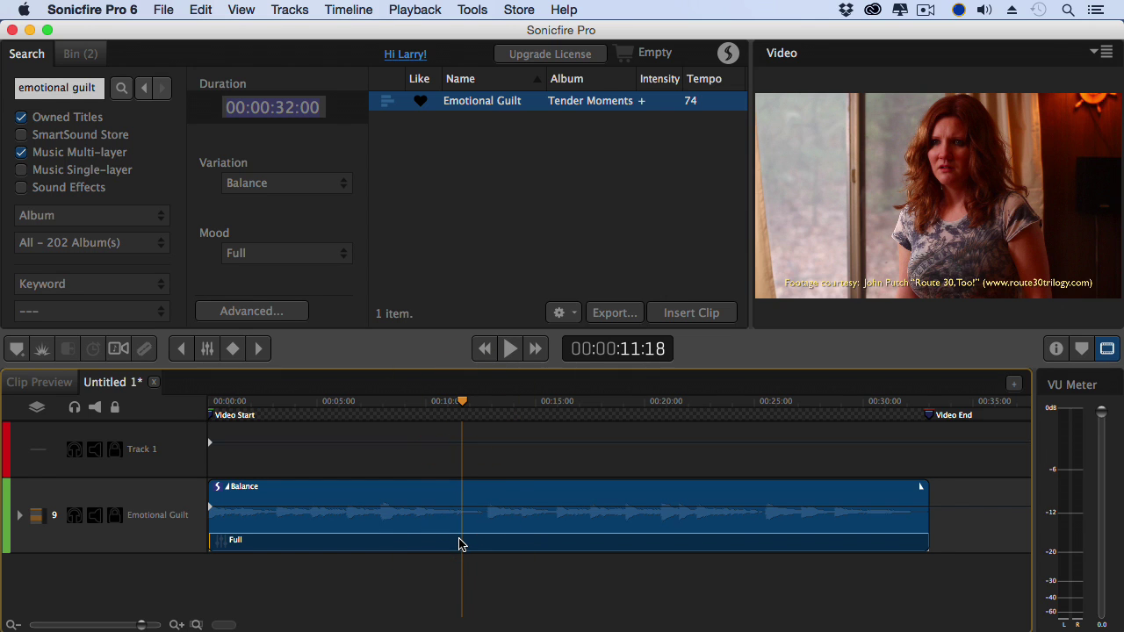
pyautogui.rightClick(460, 538)
pyautogui.click(513, 509)
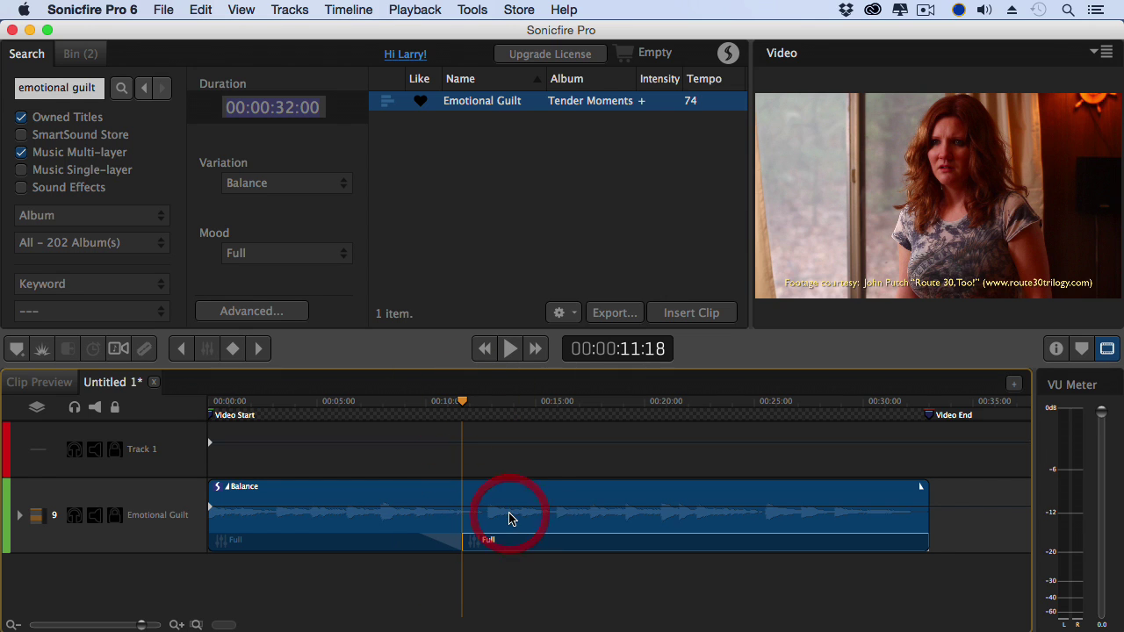
pyautogui.click(313, 541)
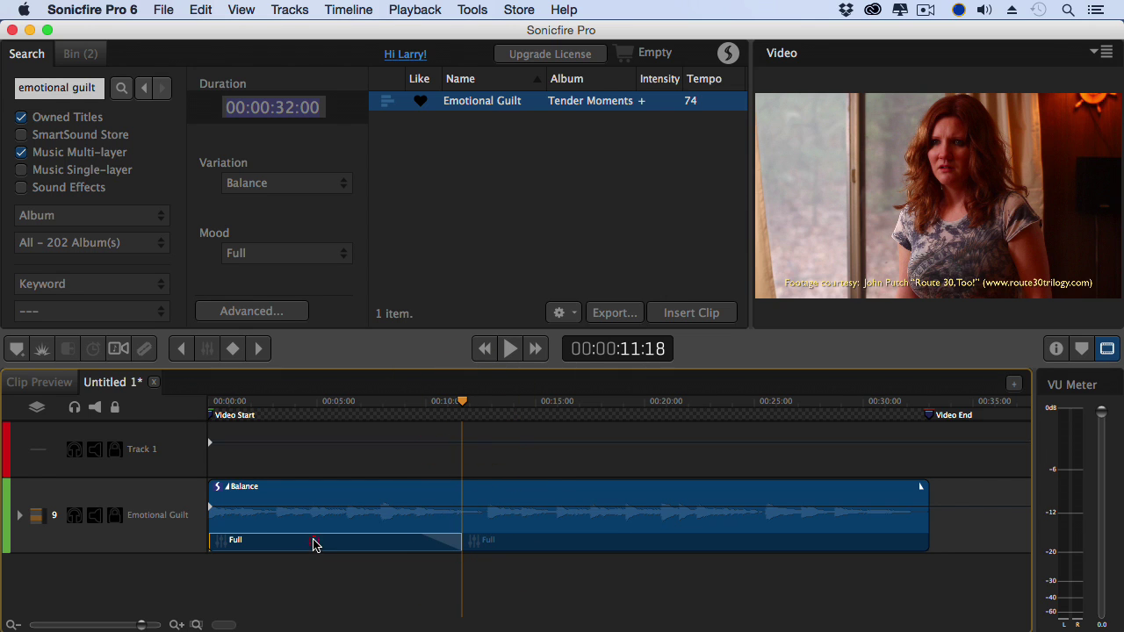
pyautogui.click(1056, 348)
pyautogui.click(858, 106)
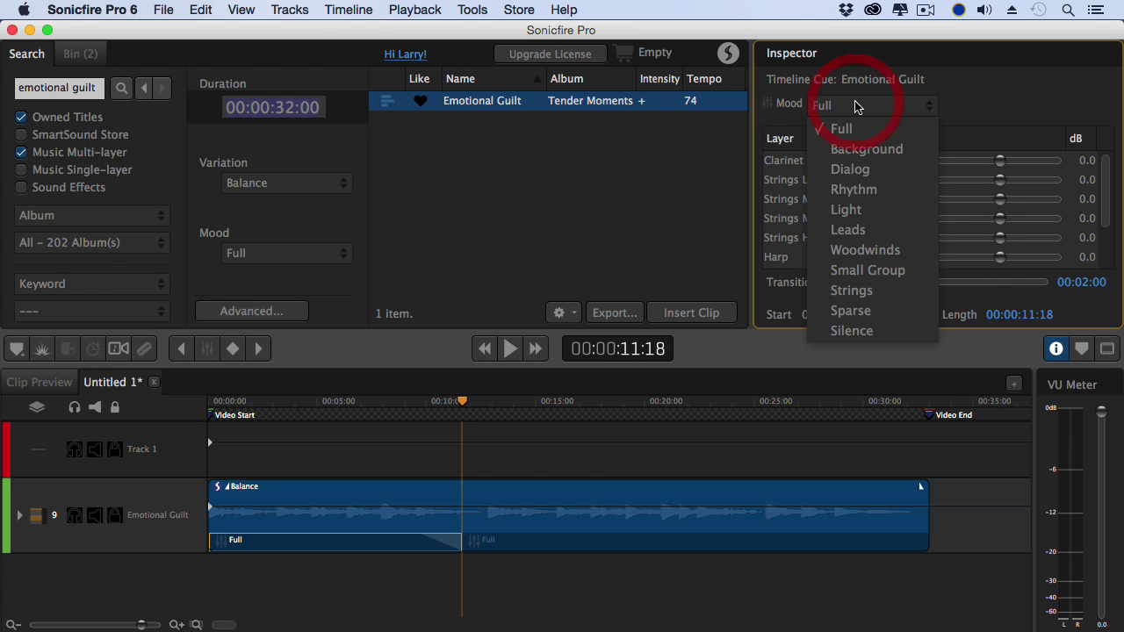
pyautogui.click(867, 291)
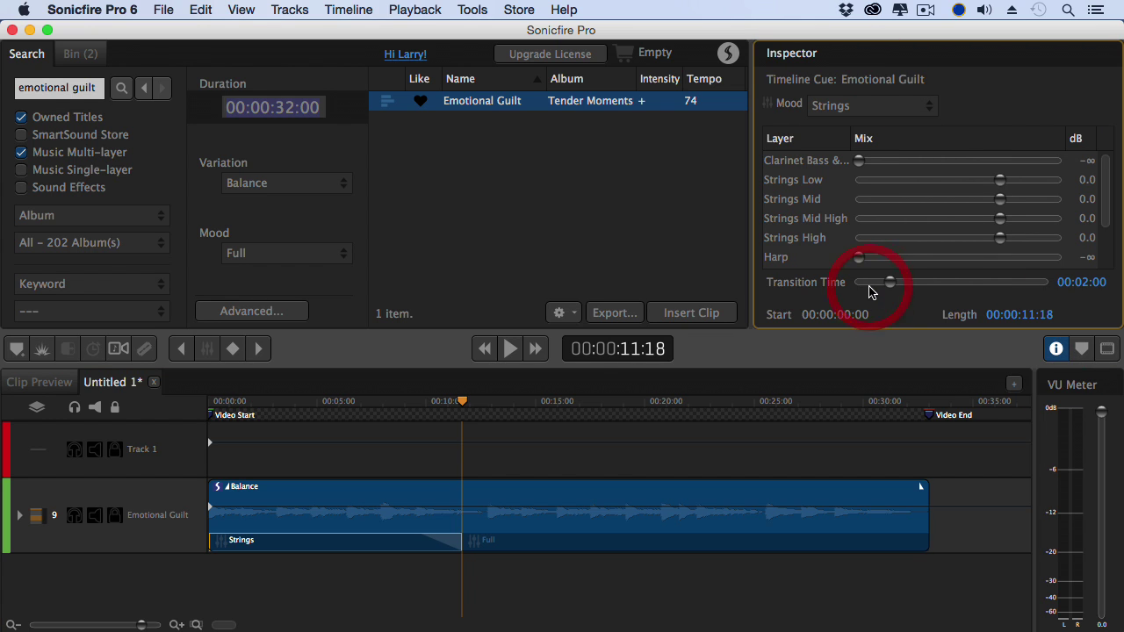
# - Play the scene from the start with video to check the Strings opening
pyautogui.click(1107, 348)
pyautogui.click(262, 402)
pyautogui.press('space')
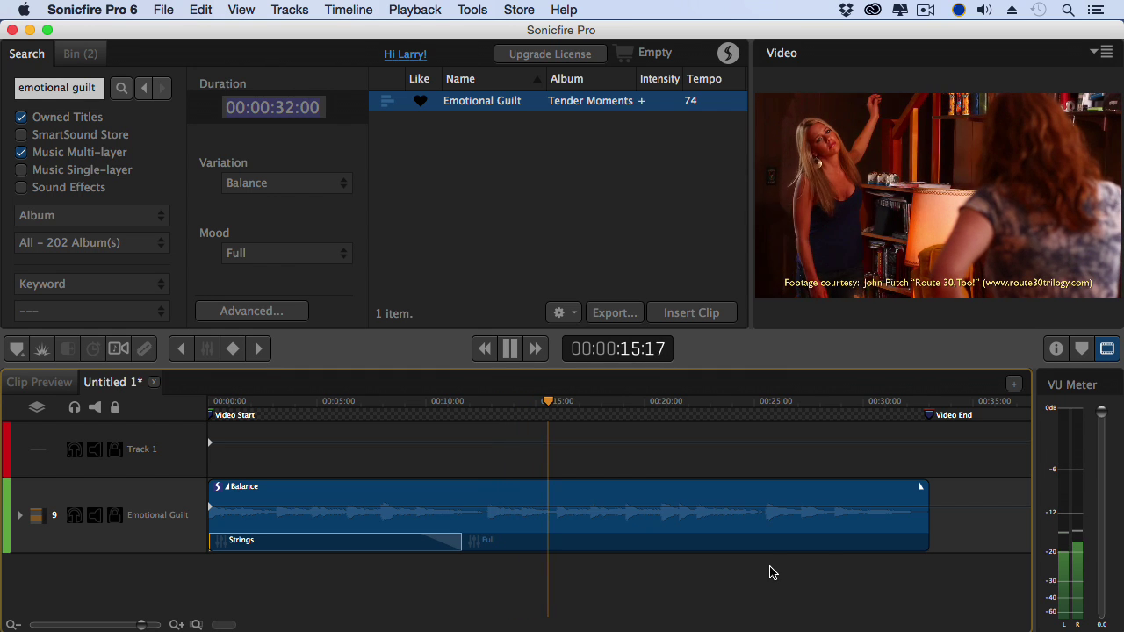
pyautogui.press('space')
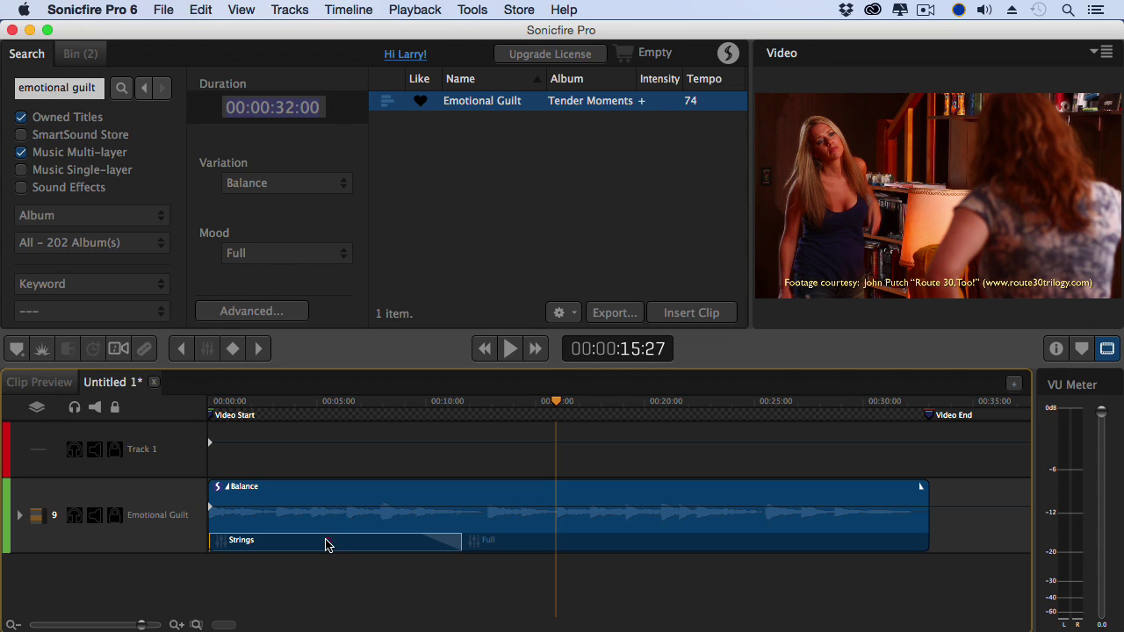
# - Set the opening section back to Full and the section after 11 seconds to Strings
pyautogui.click(1056, 350)
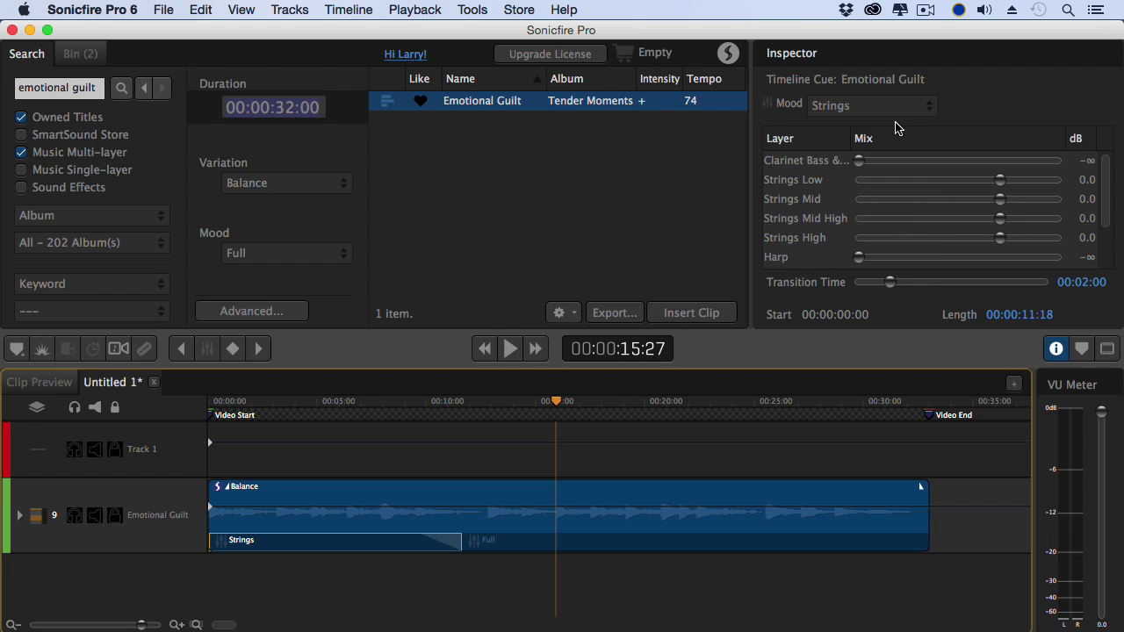
pyautogui.click(878, 106)
pyautogui.click(842, 196)
pyautogui.click(651, 546)
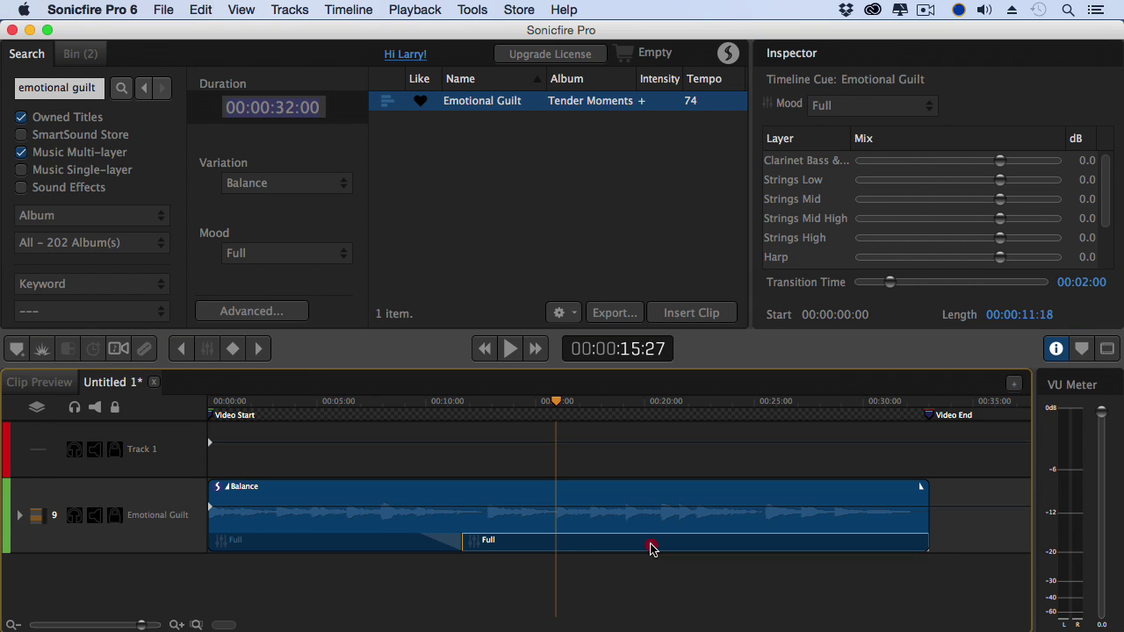
pyautogui.click(860, 105)
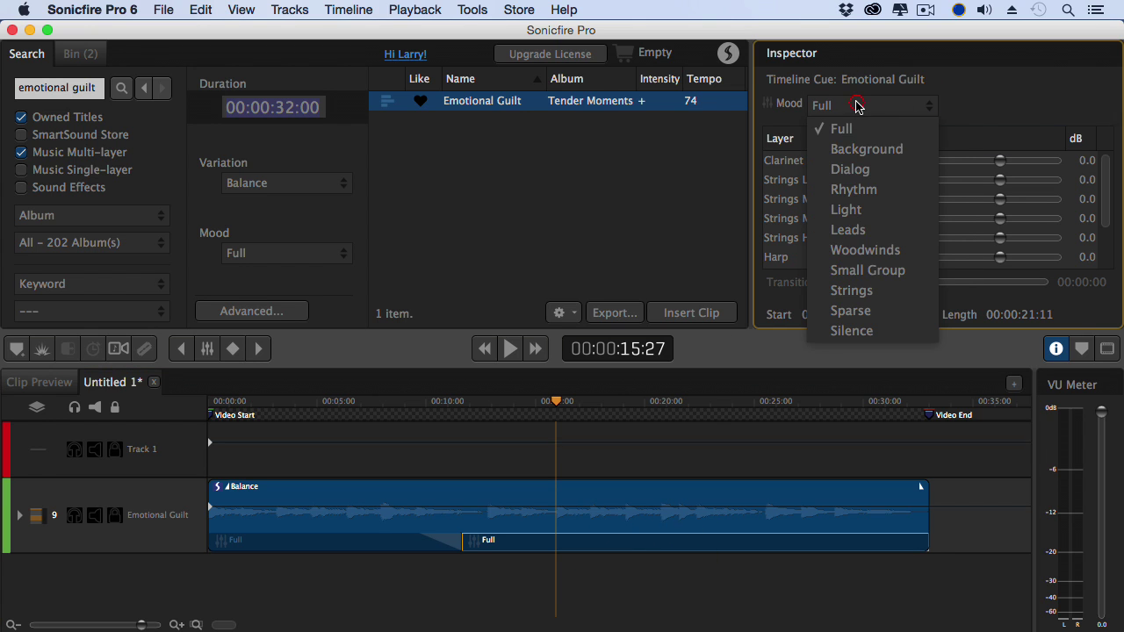
pyautogui.click(852, 299)
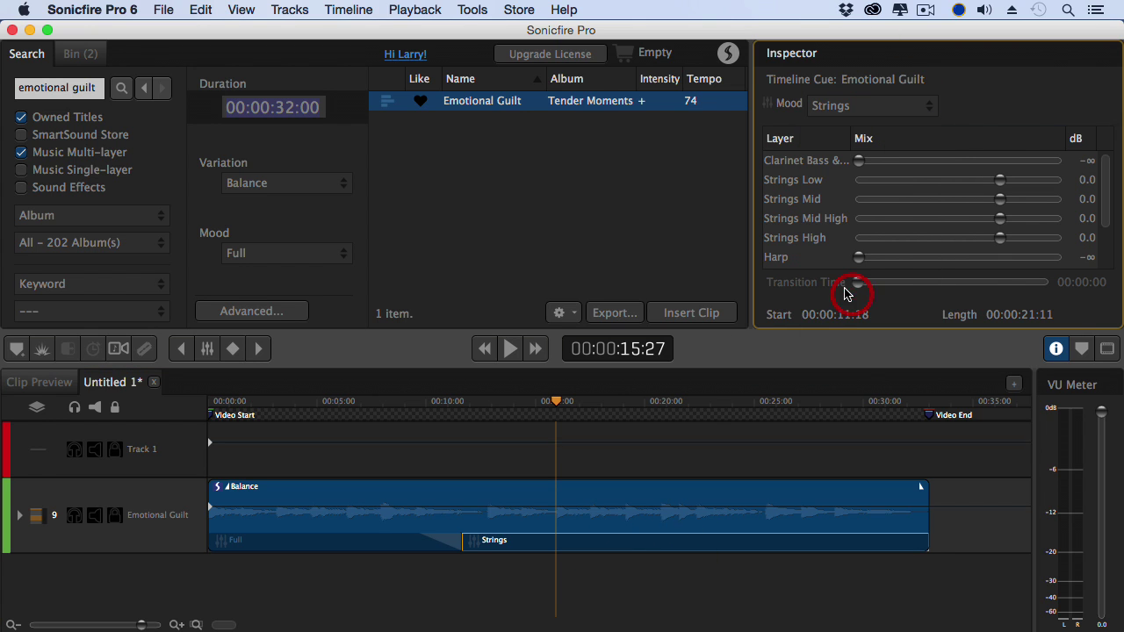
pyautogui.click(1107, 349)
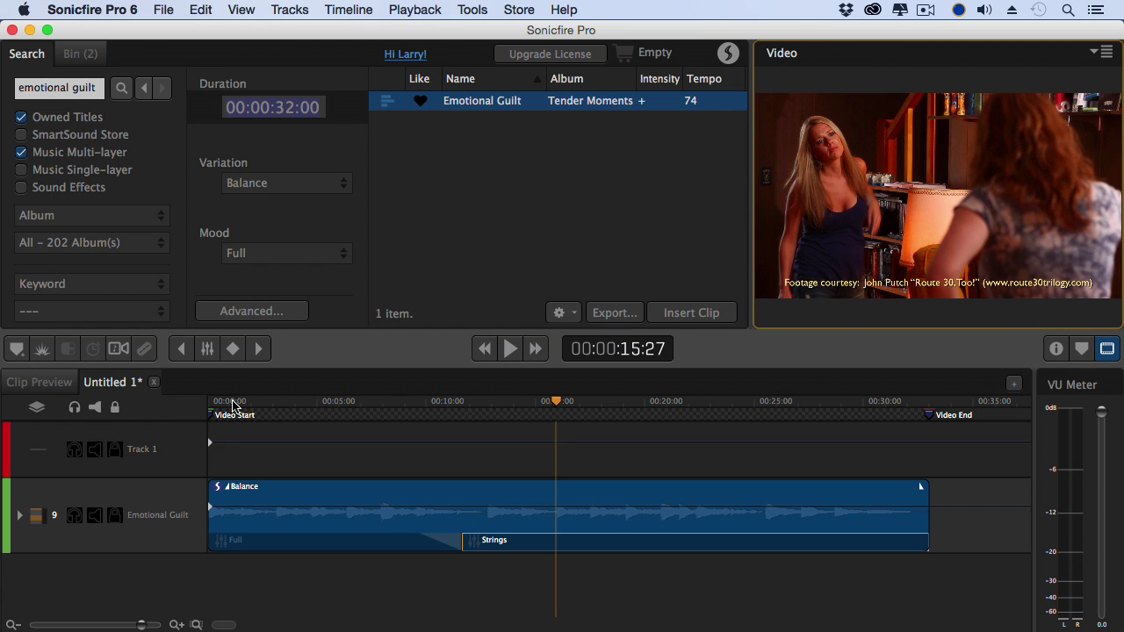
pyautogui.click(233, 403)
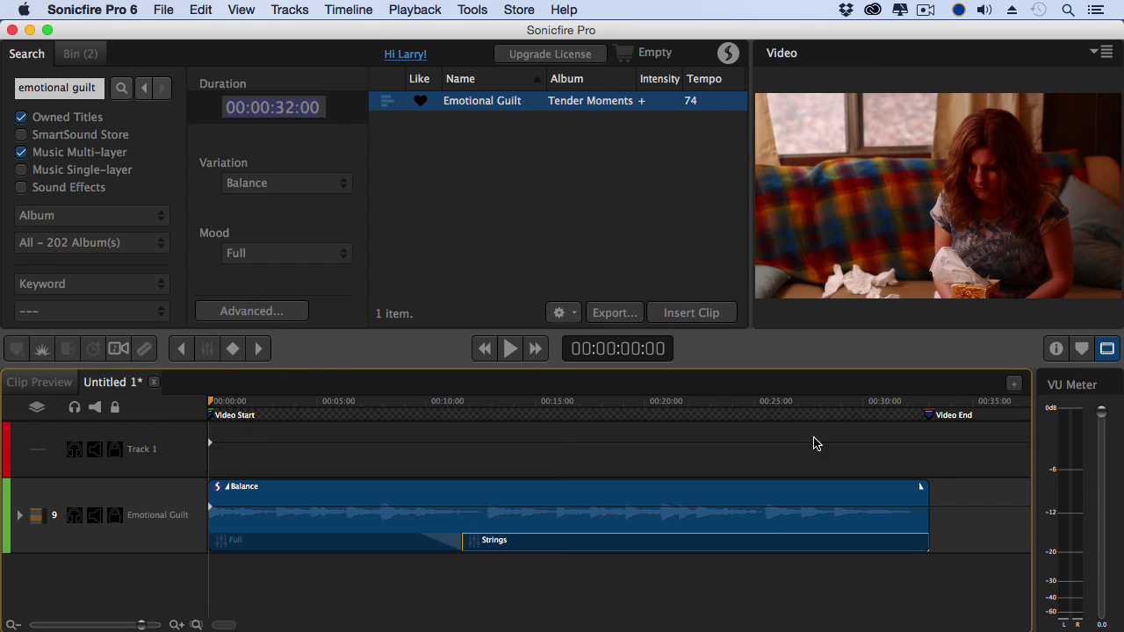
# - Play the whole scene through to 32:29, then display the Strings section's layer mix
pyautogui.press('space')
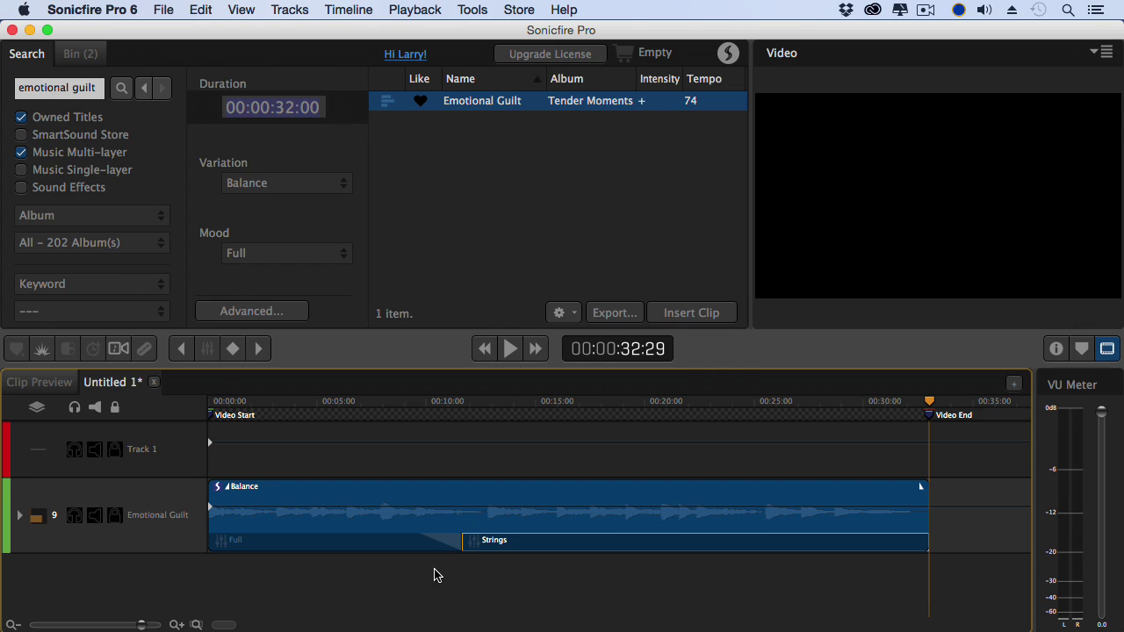
pyautogui.click(1056, 348)
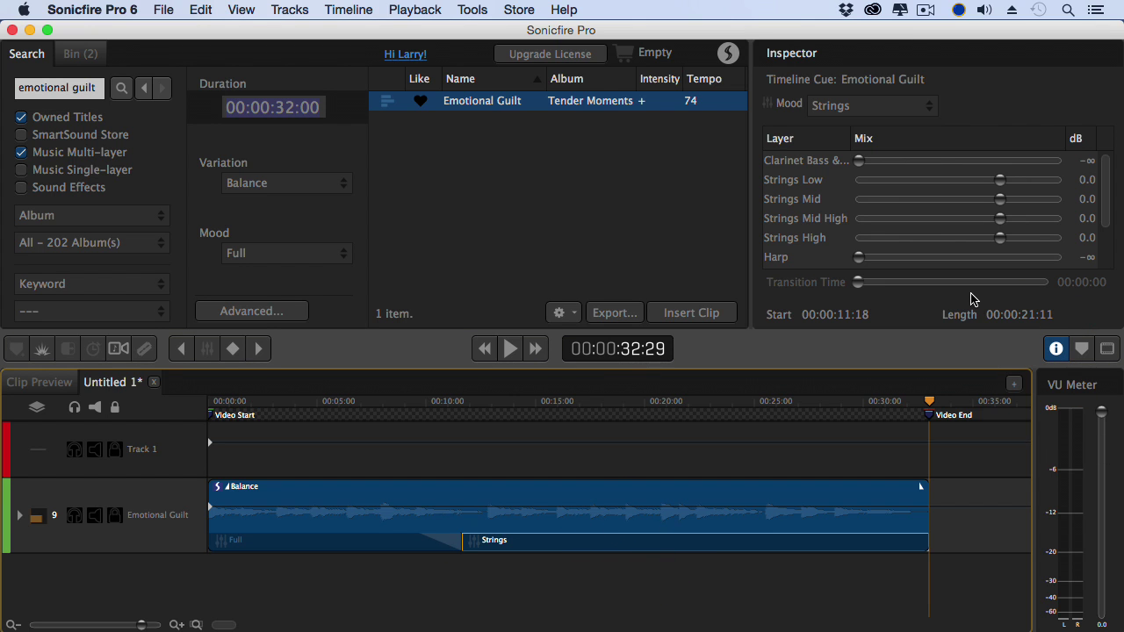